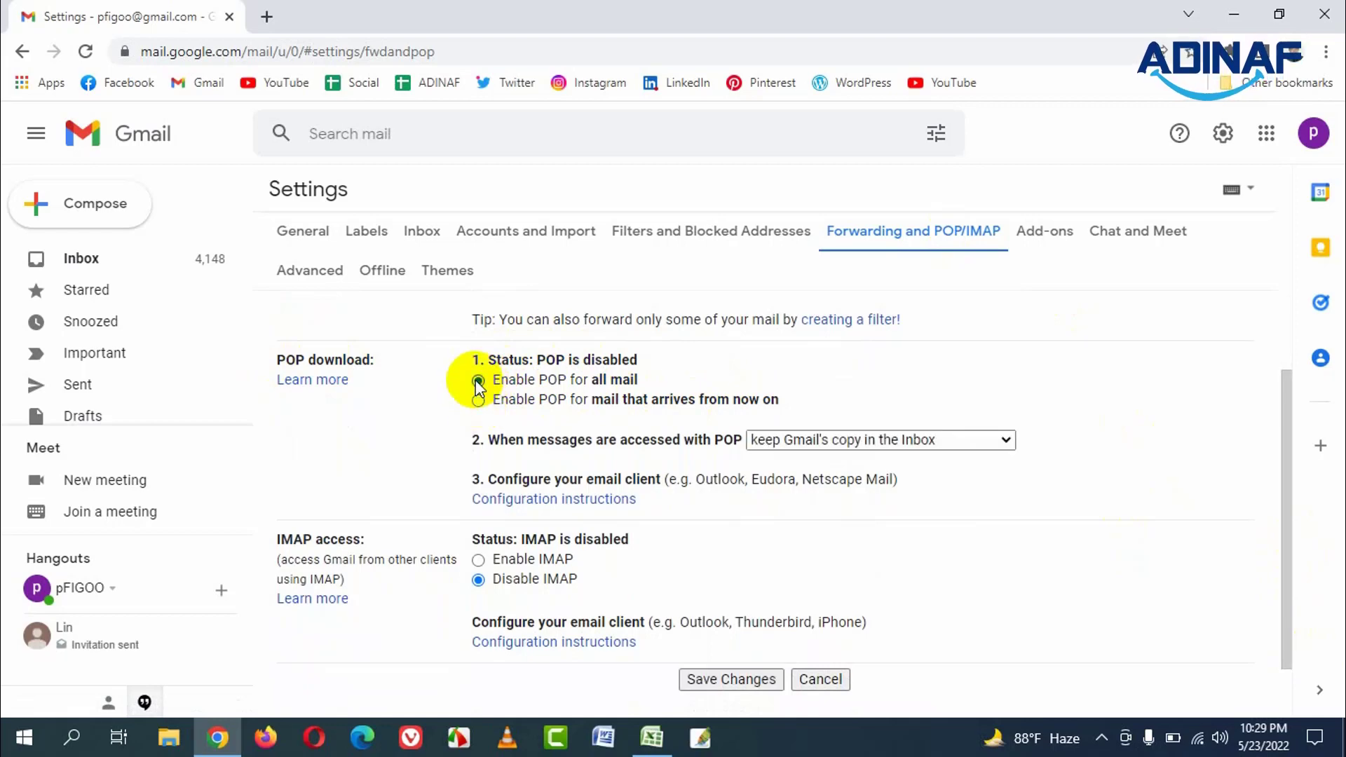
Keep Gmail's copy in the Inbox for POP downloads and enable IMAP access
{"action": "left_click", "coordinate": [813, 440]}
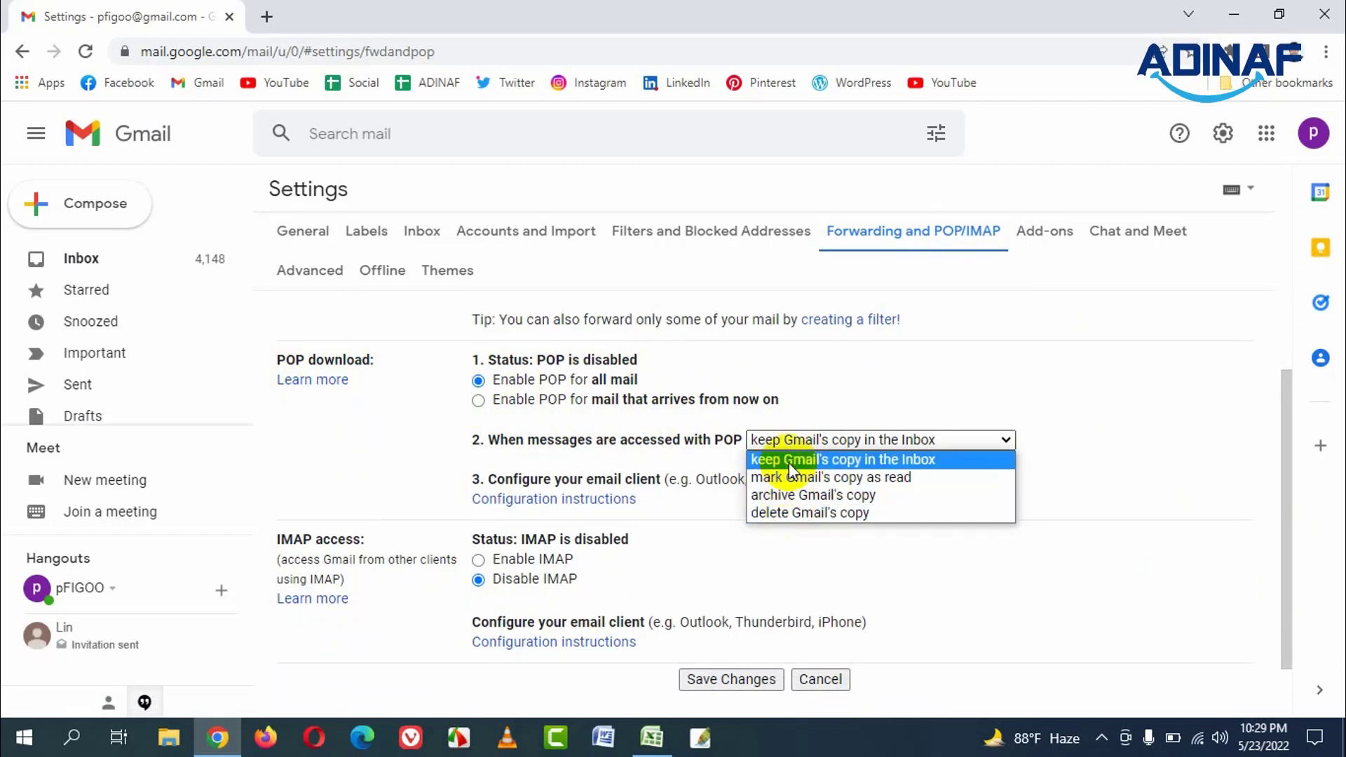
{"action": "left_click", "coordinate": [789, 459]}
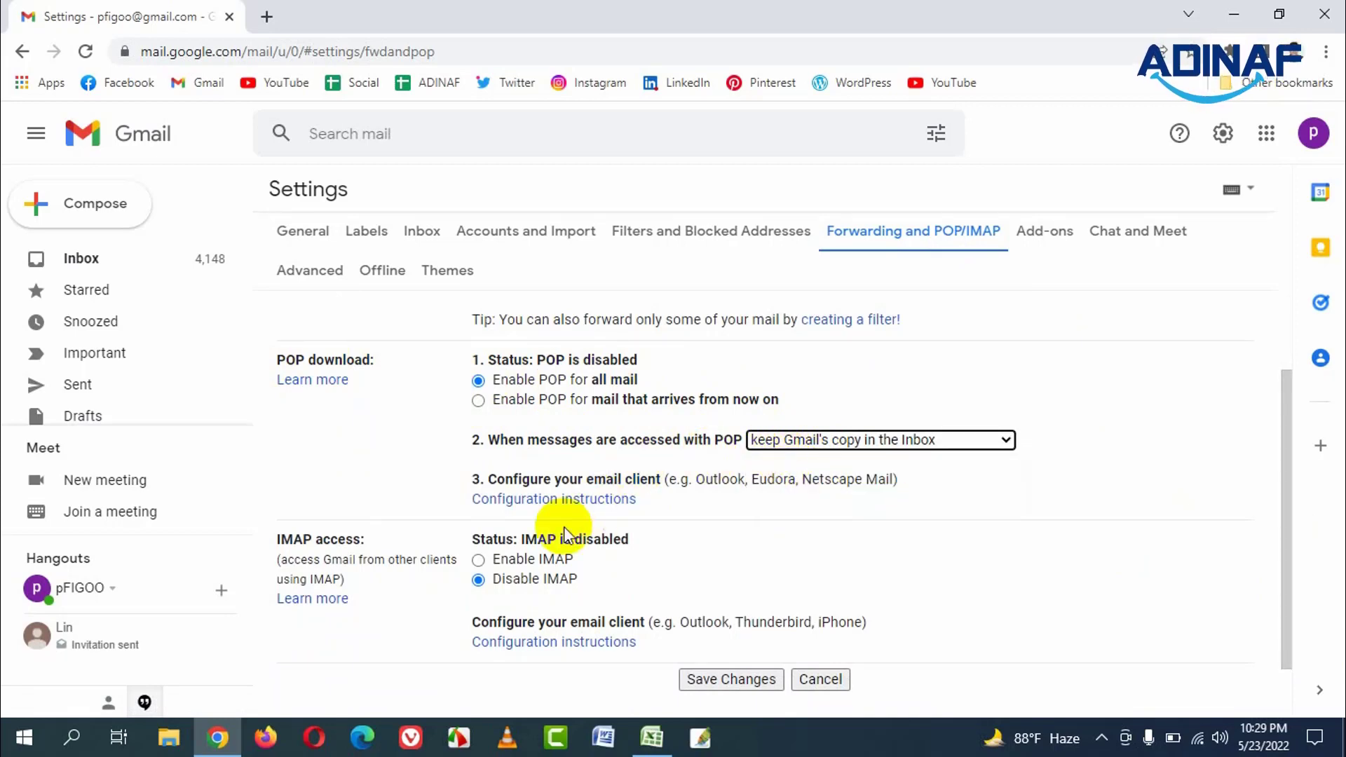
{"action": "left_click", "coordinate": [480, 561]}
{"action": "left_click", "coordinate": [479, 580]}
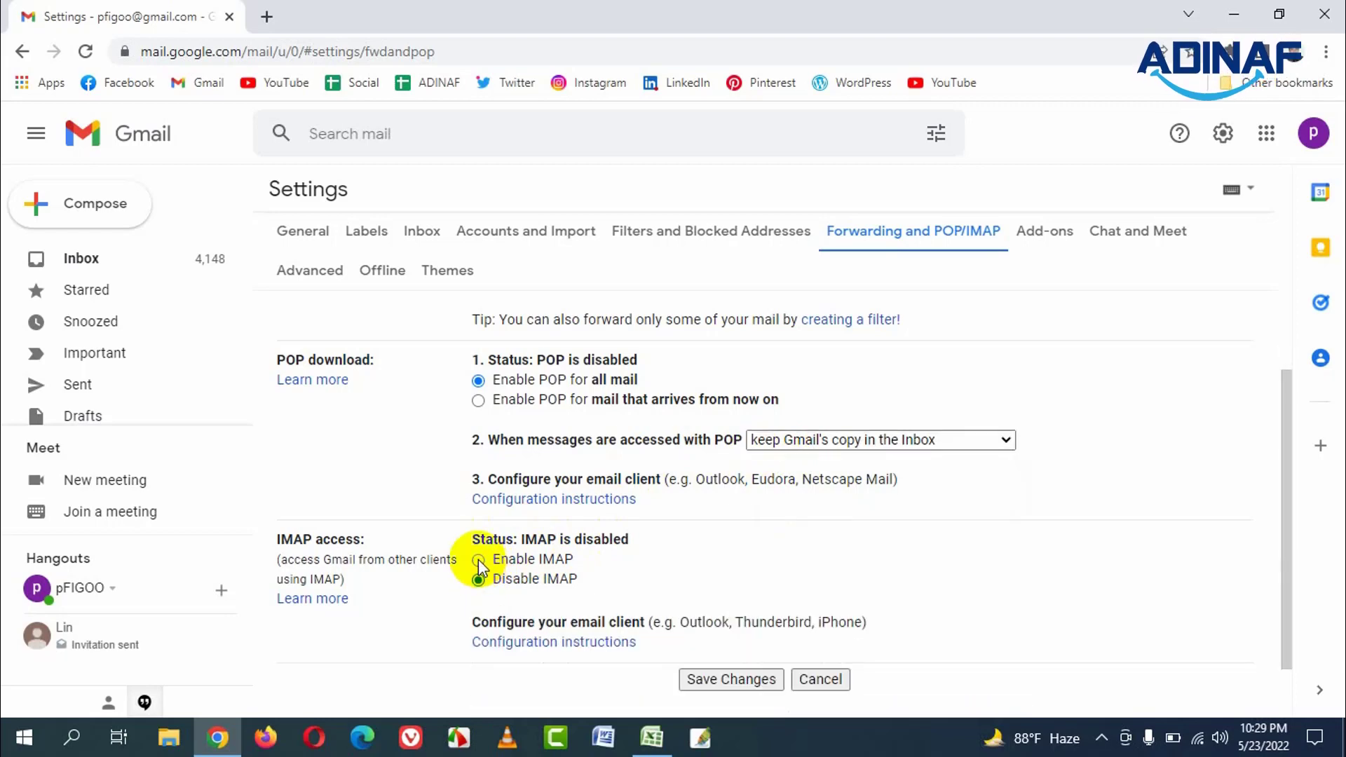
{"action": "left_click", "coordinate": [479, 561]}
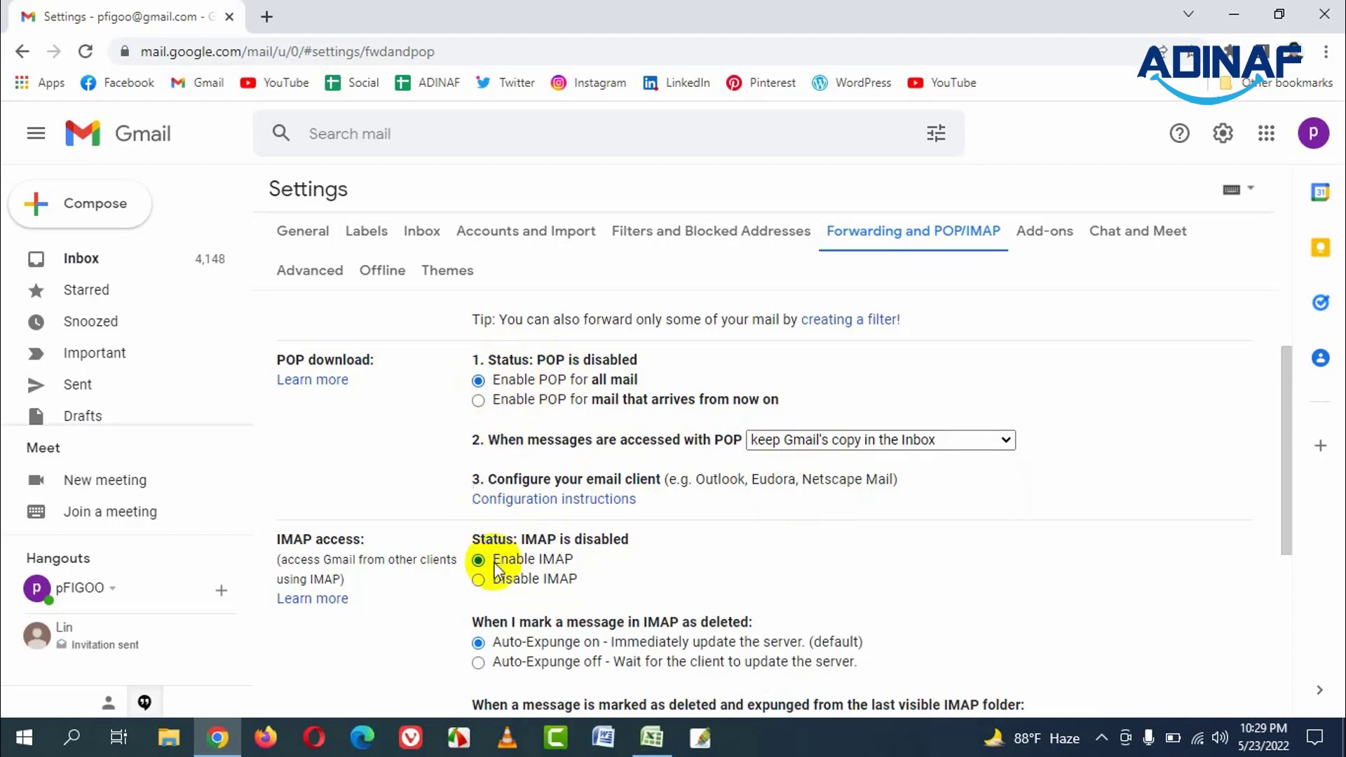
{"action": "scroll", "coordinate": [716, 531], "scroll_direction": "down", "scroll_amount": 5}
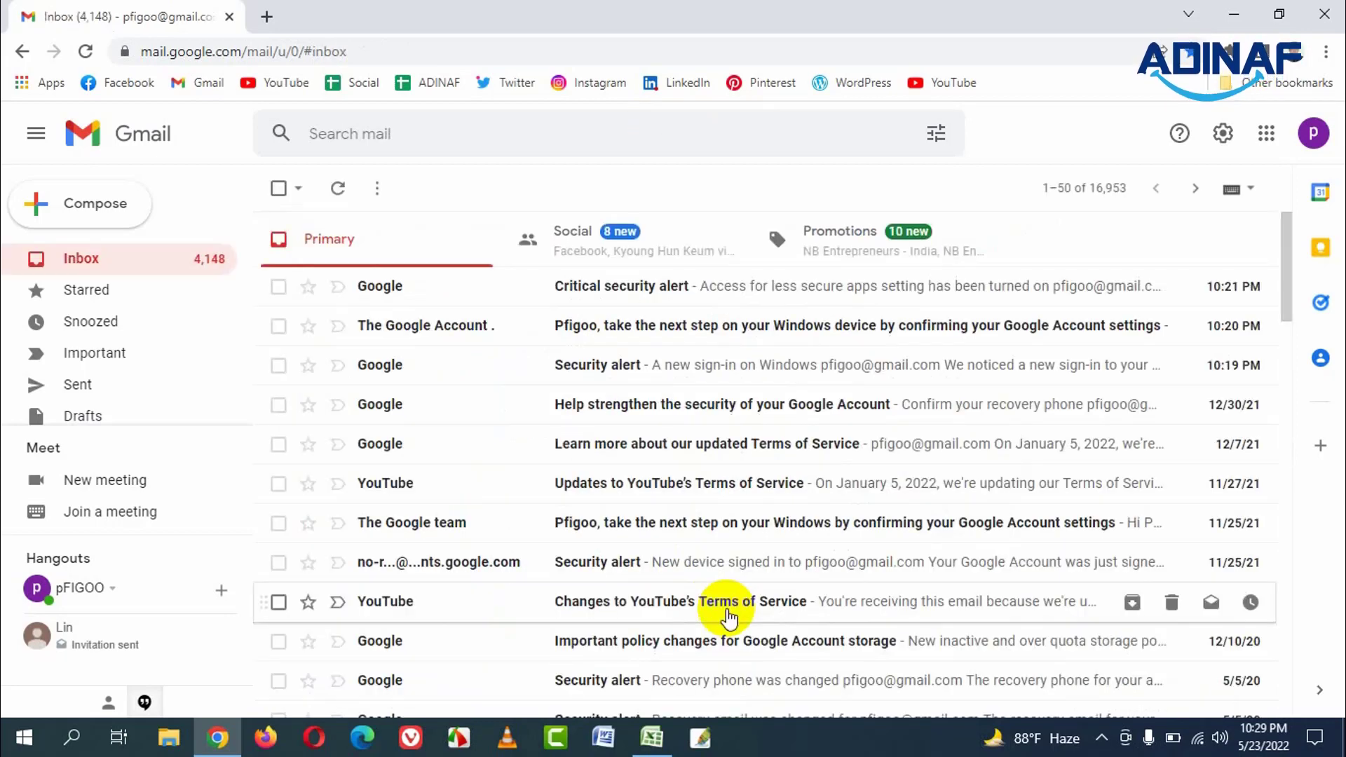
Search Windows for 'out' and launch Microsoft Office Outlook 2007
{"action": "left_click", "coordinate": [72, 736]}
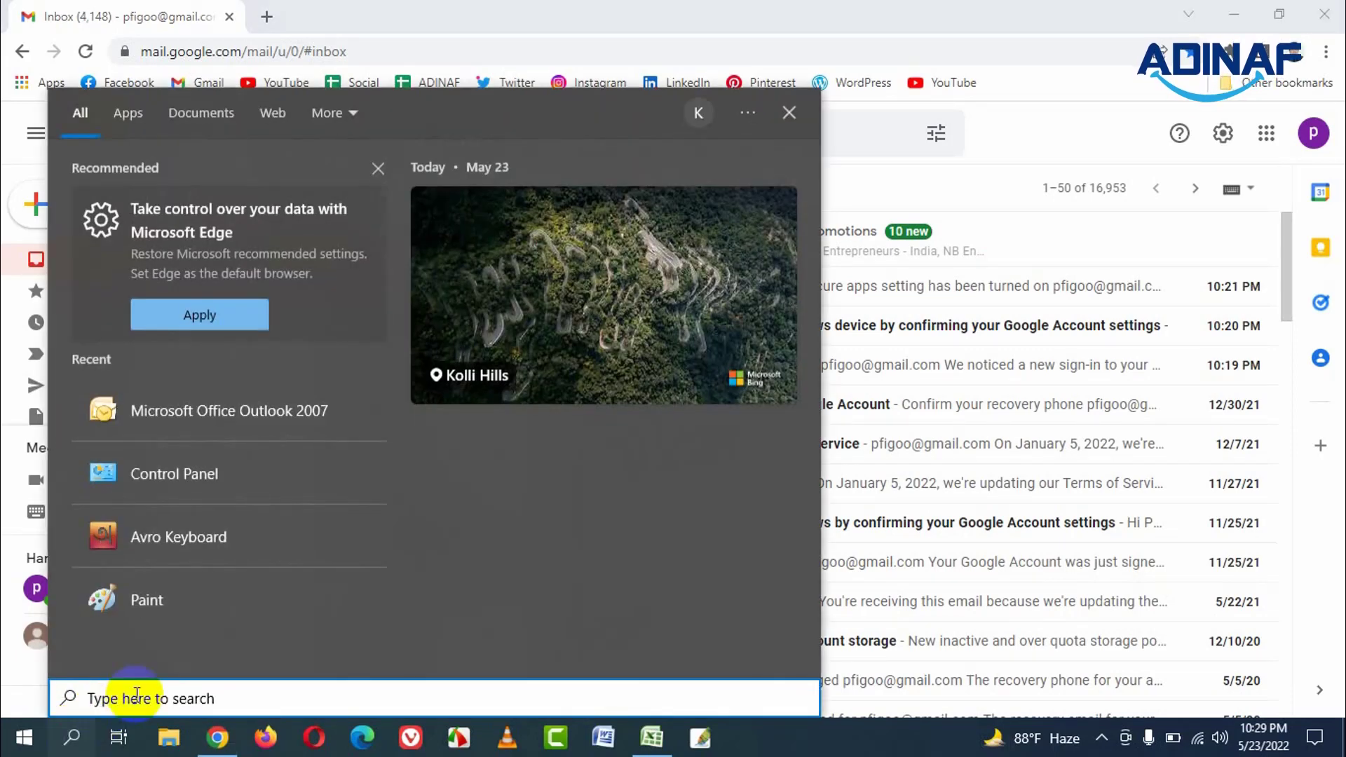
{"action": "type", "text": "out"}
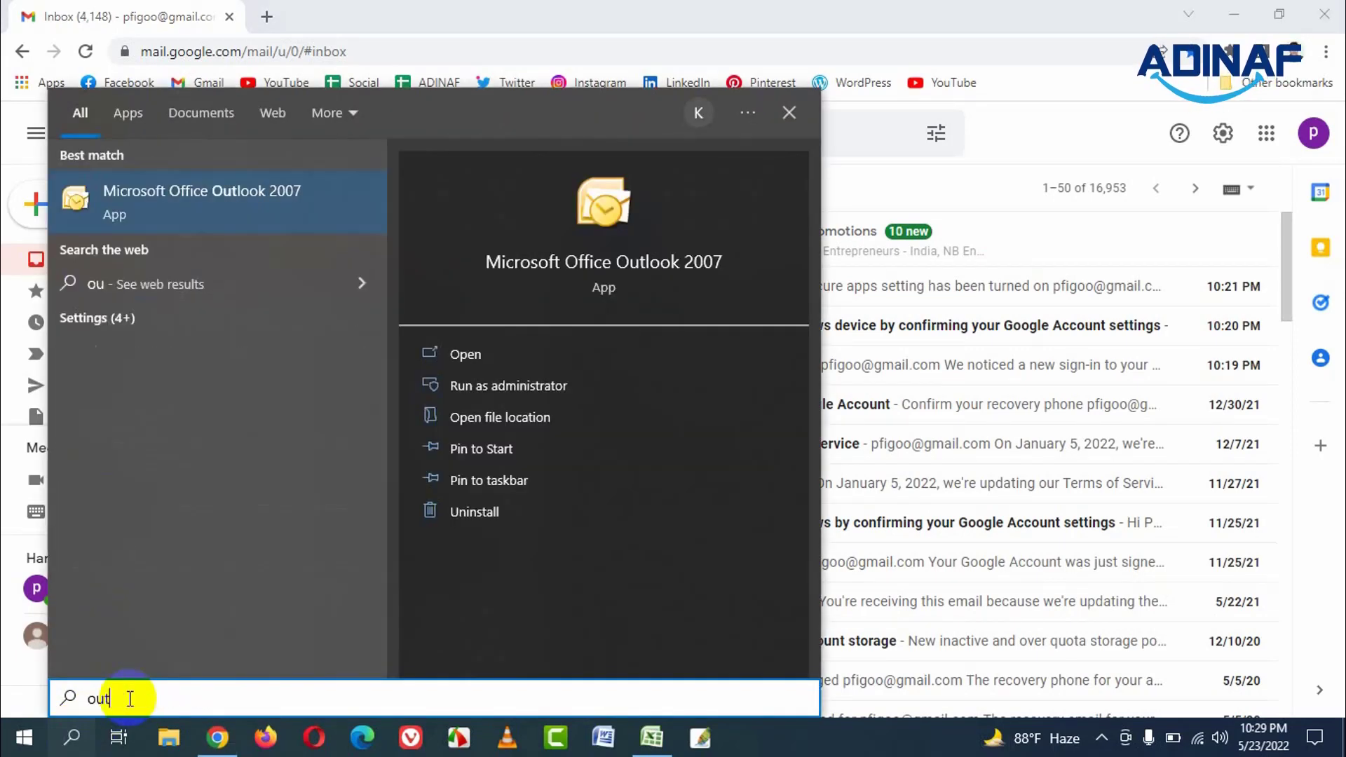
{"action": "left_click", "coordinate": [237, 208]}
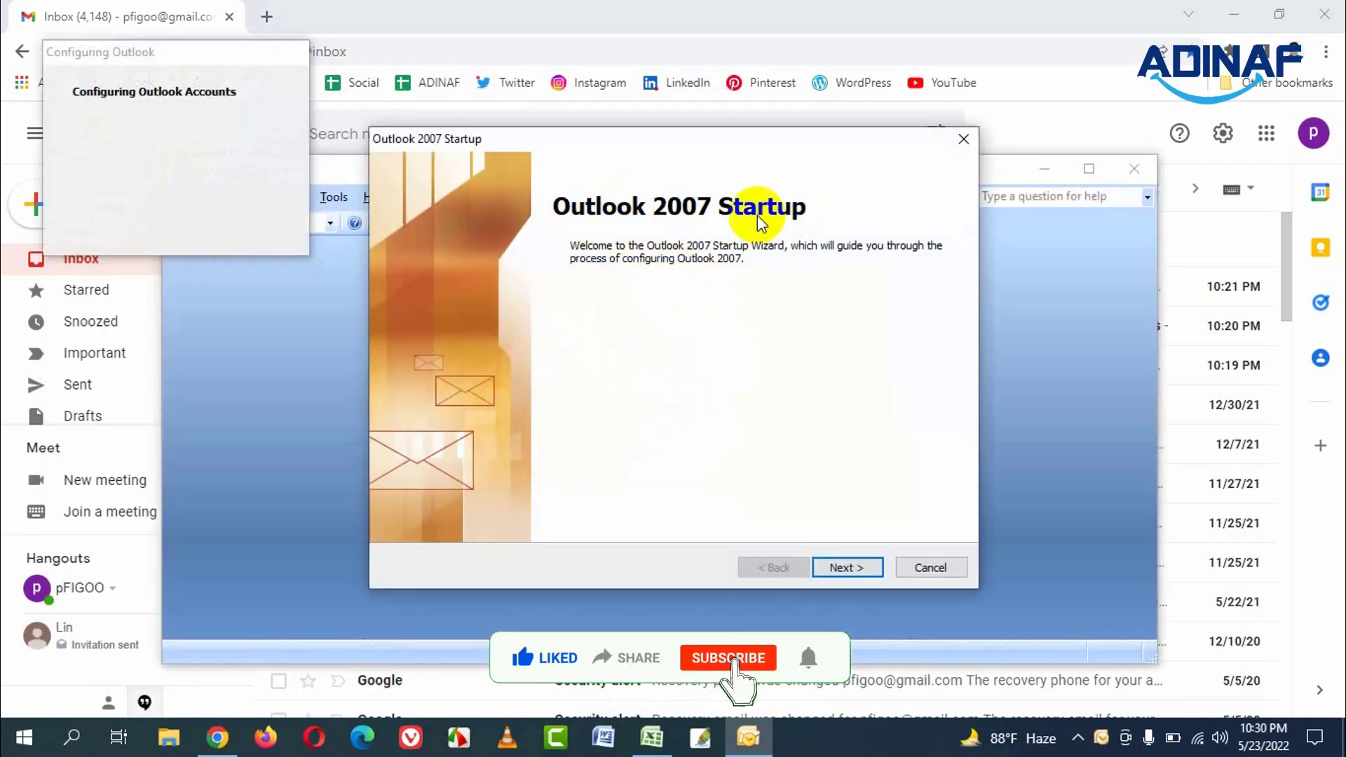
Get past the Outlook 2007 Startup welcome page and choose Yes to configure an e-mail account
{"action": "left_click", "coordinate": [851, 568]}
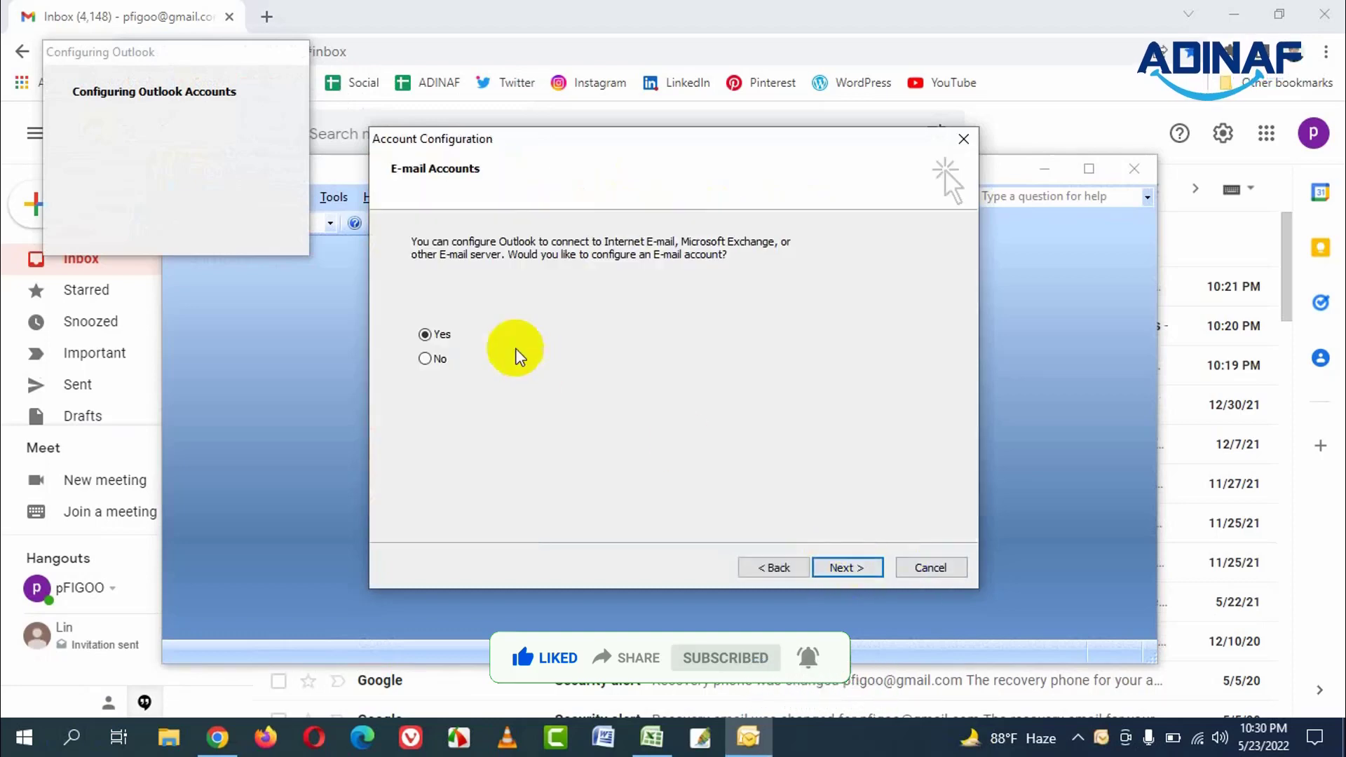
{"action": "left_click", "coordinate": [426, 359]}
{"action": "left_click", "coordinate": [434, 337]}
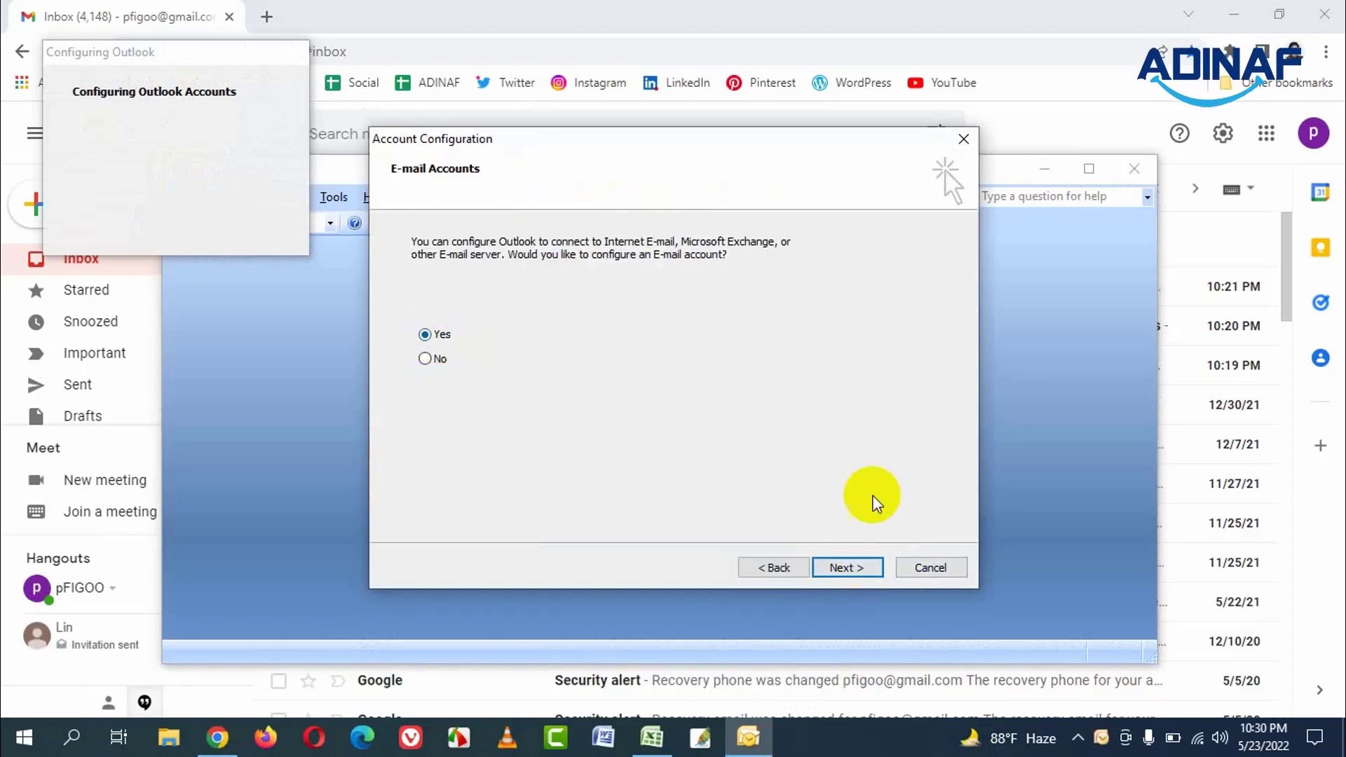
{"action": "left_click", "coordinate": [860, 568]}
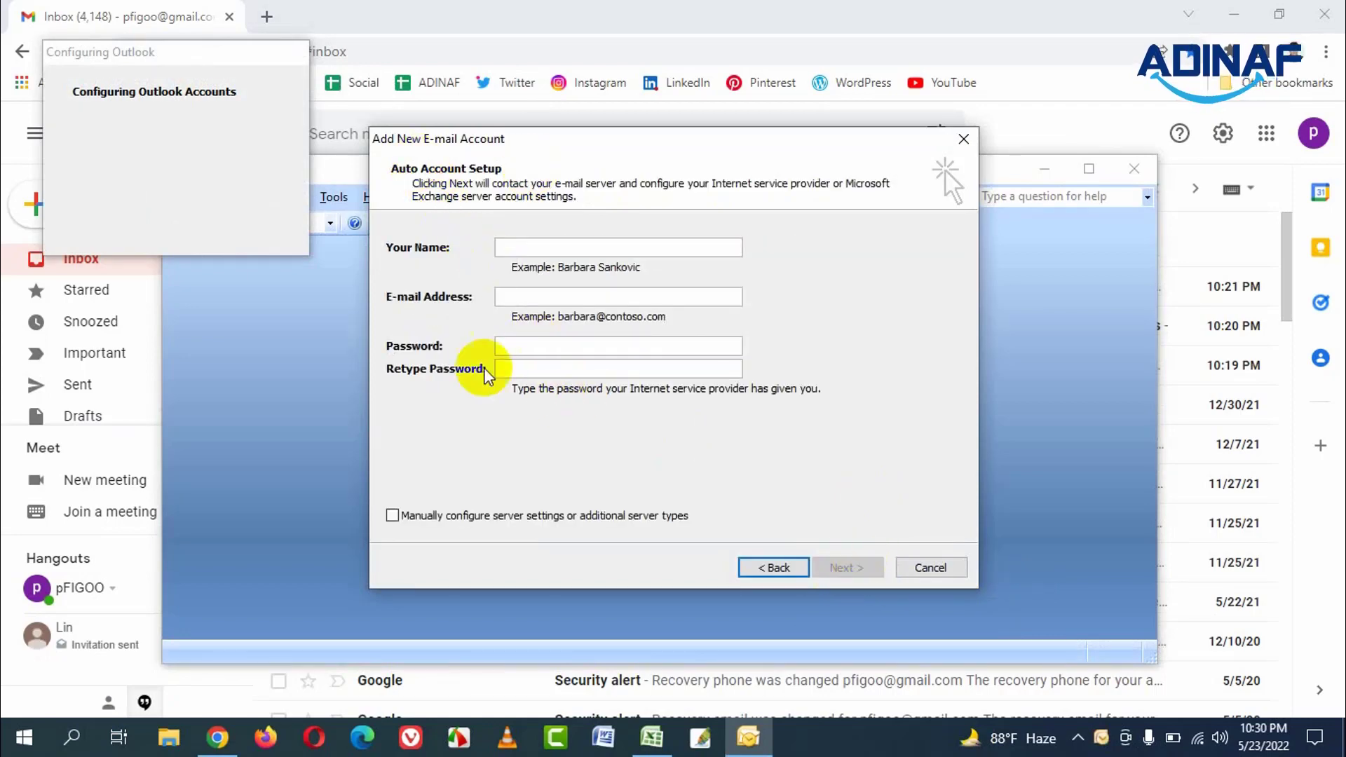
Choose manual server configuration with the Internet E-mail service, then return to Gmail
{"action": "left_click", "coordinate": [414, 518]}
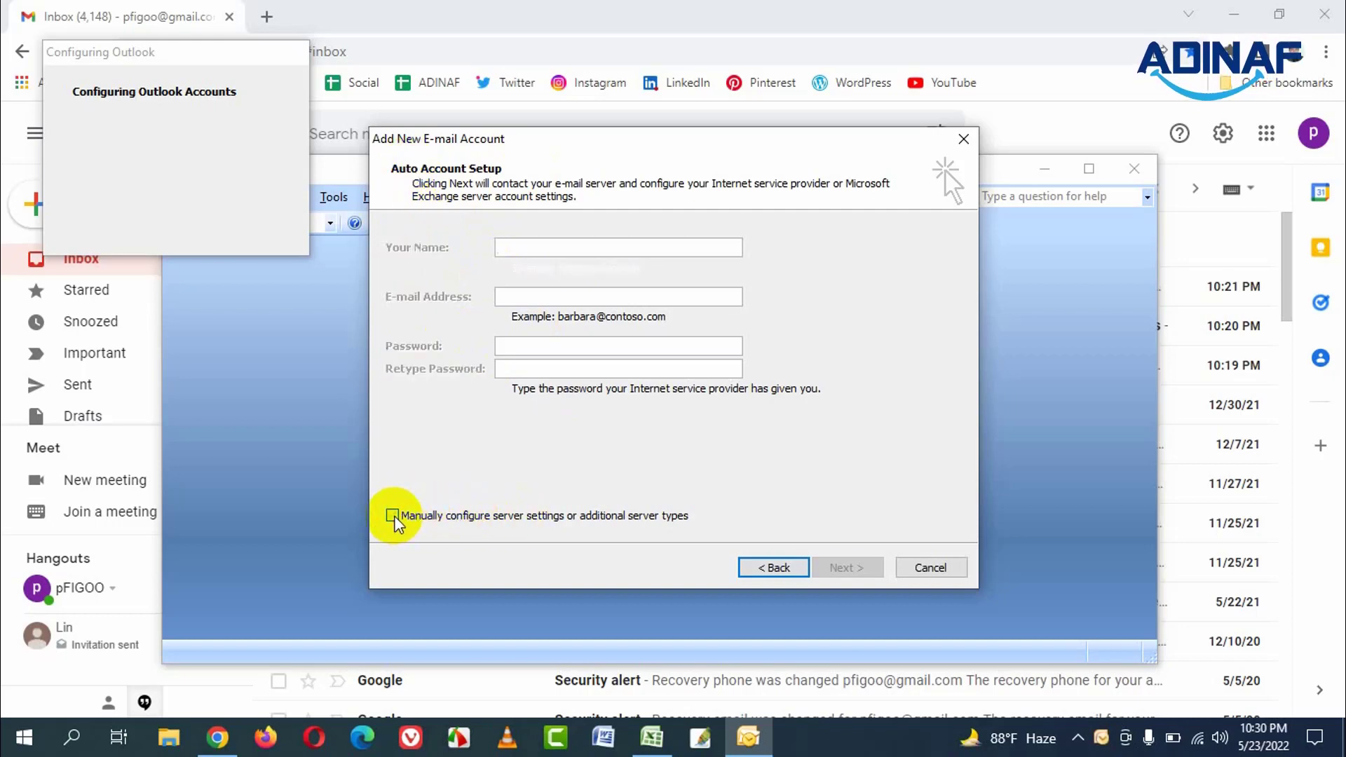
{"action": "left_click", "coordinate": [841, 569]}
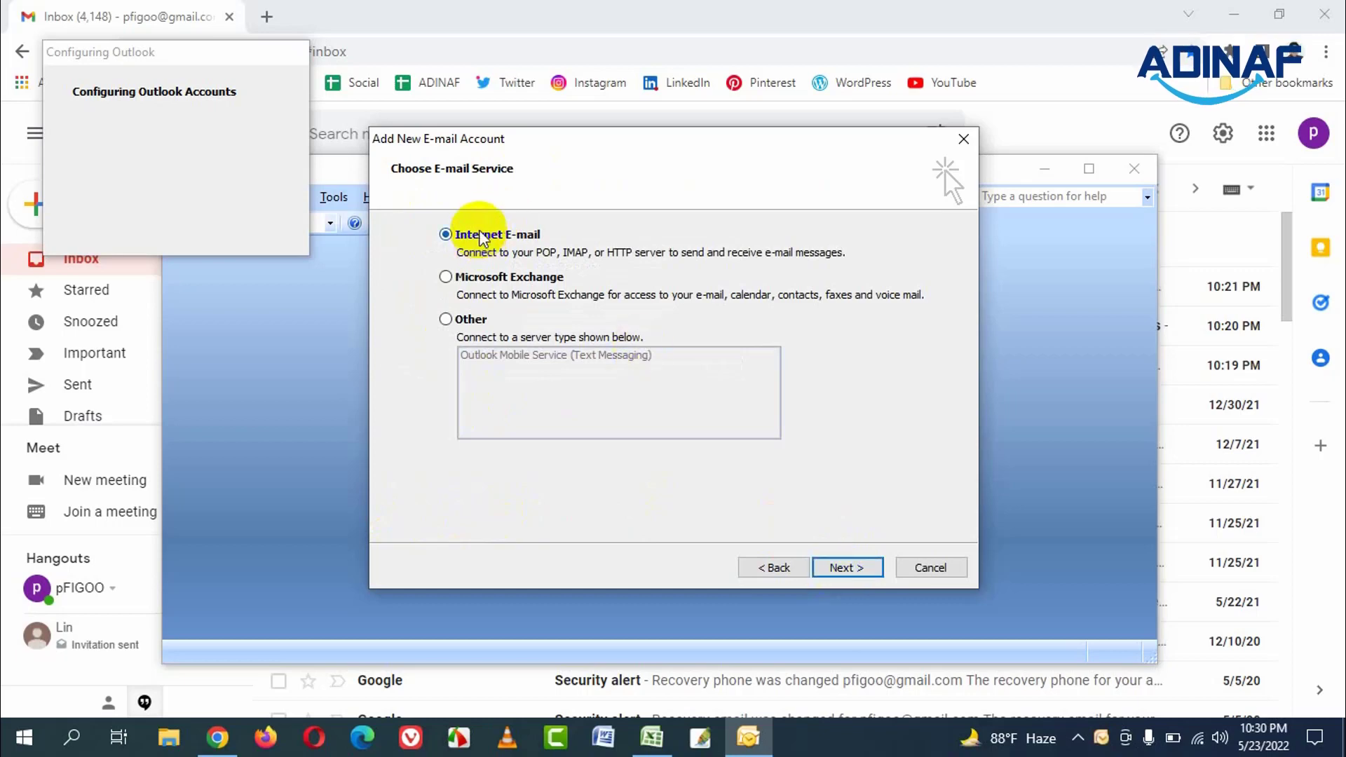
{"action": "left_click", "coordinate": [446, 276]}
{"action": "left_click", "coordinate": [477, 321]}
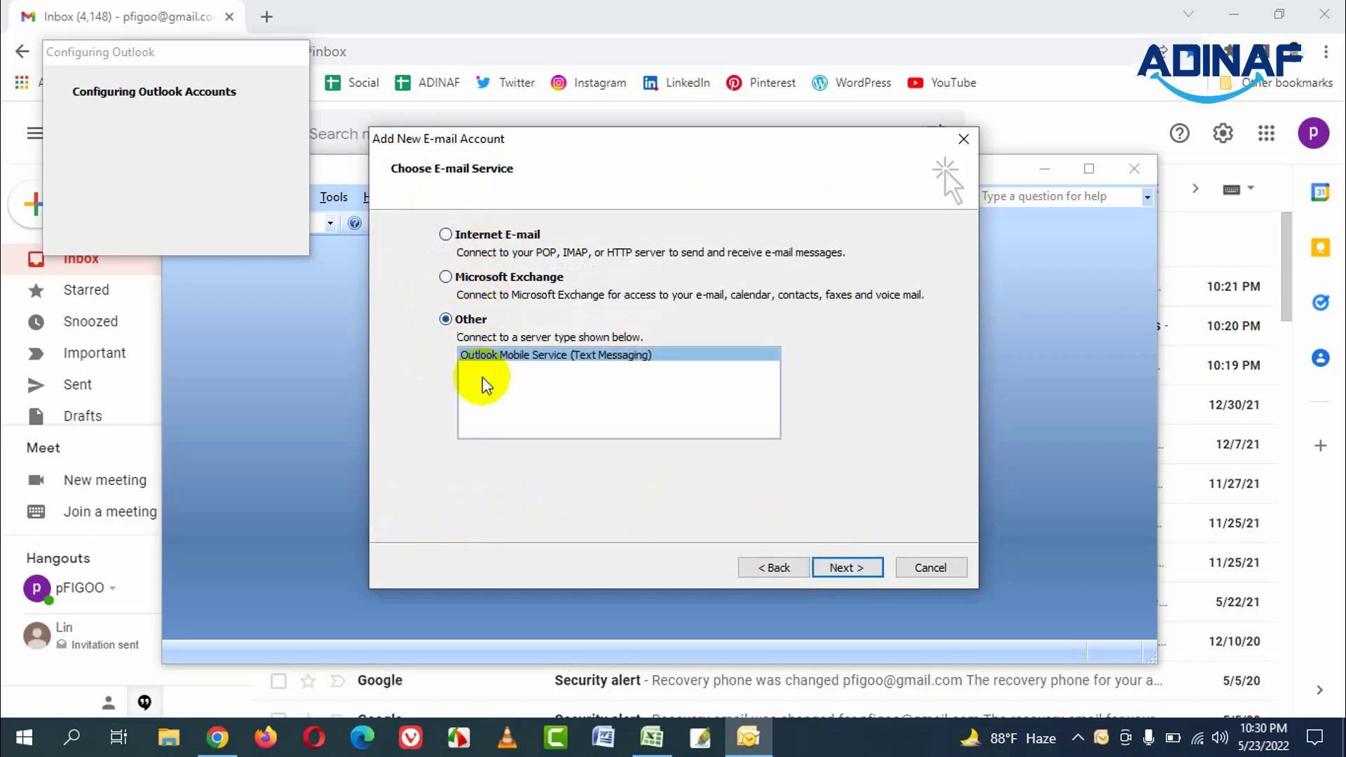
{"action": "left_click", "coordinate": [446, 234]}
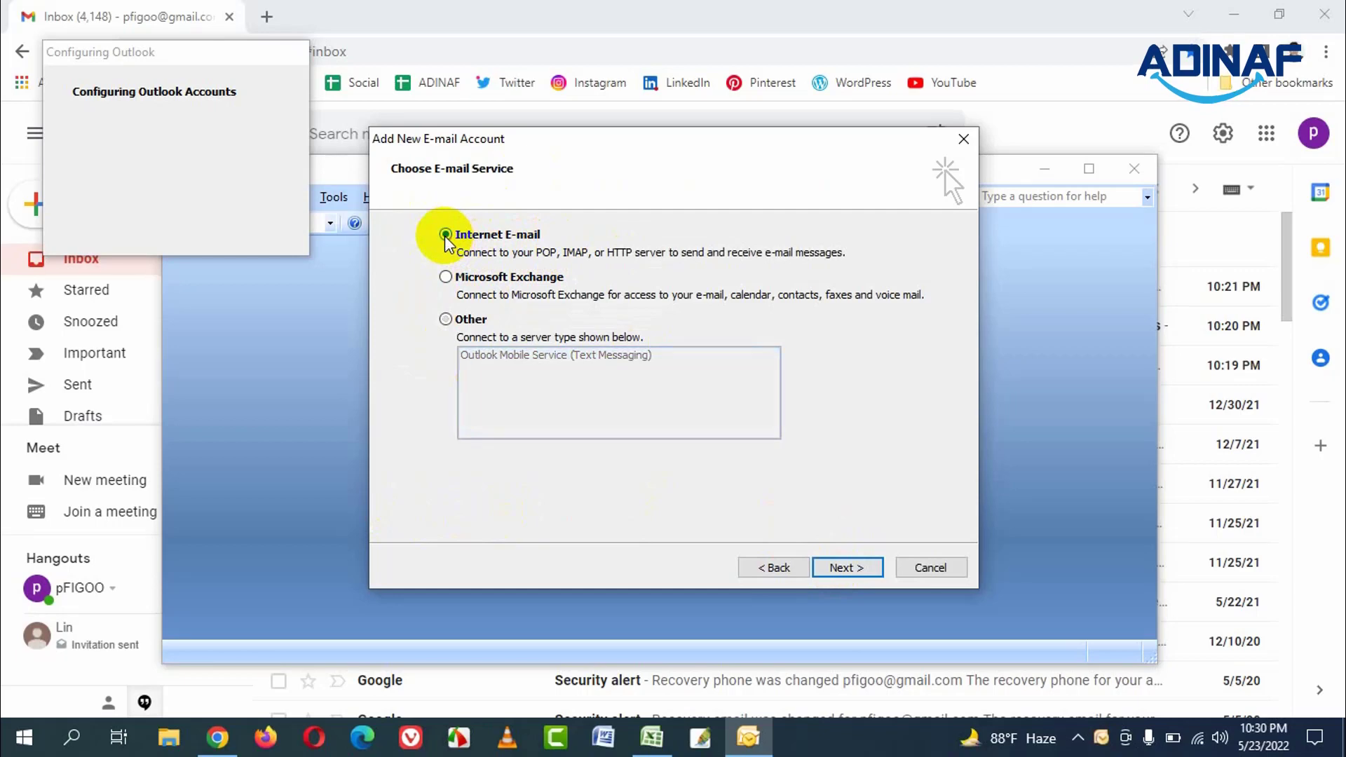
{"action": "left_click", "coordinate": [838, 571]}
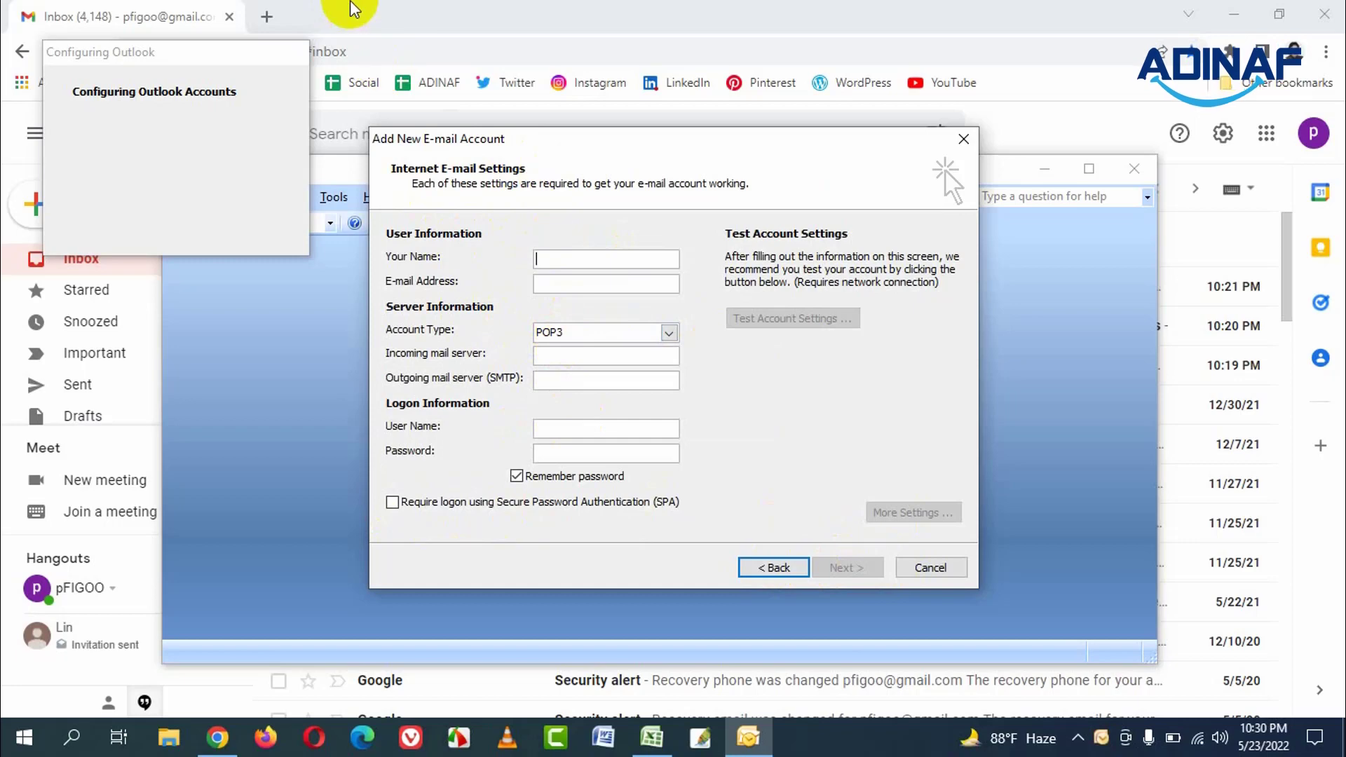
{"action": "left_click", "coordinate": [210, 15]}
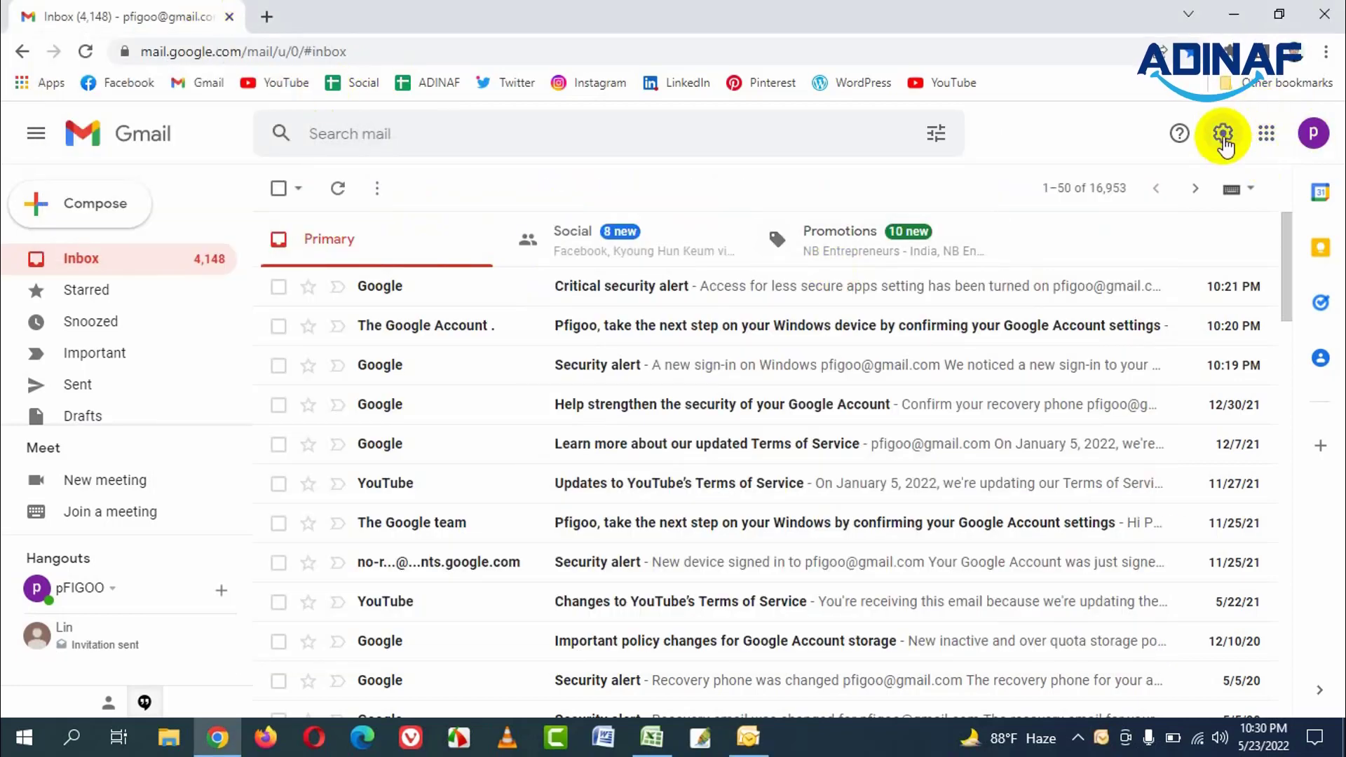
From Forwarding and POP/IMAP settings, open the POP configuration instructions and scroll to the server settings
{"action": "left_click", "coordinate": [1222, 133]}
{"action": "left_click", "coordinate": [1135, 234]}
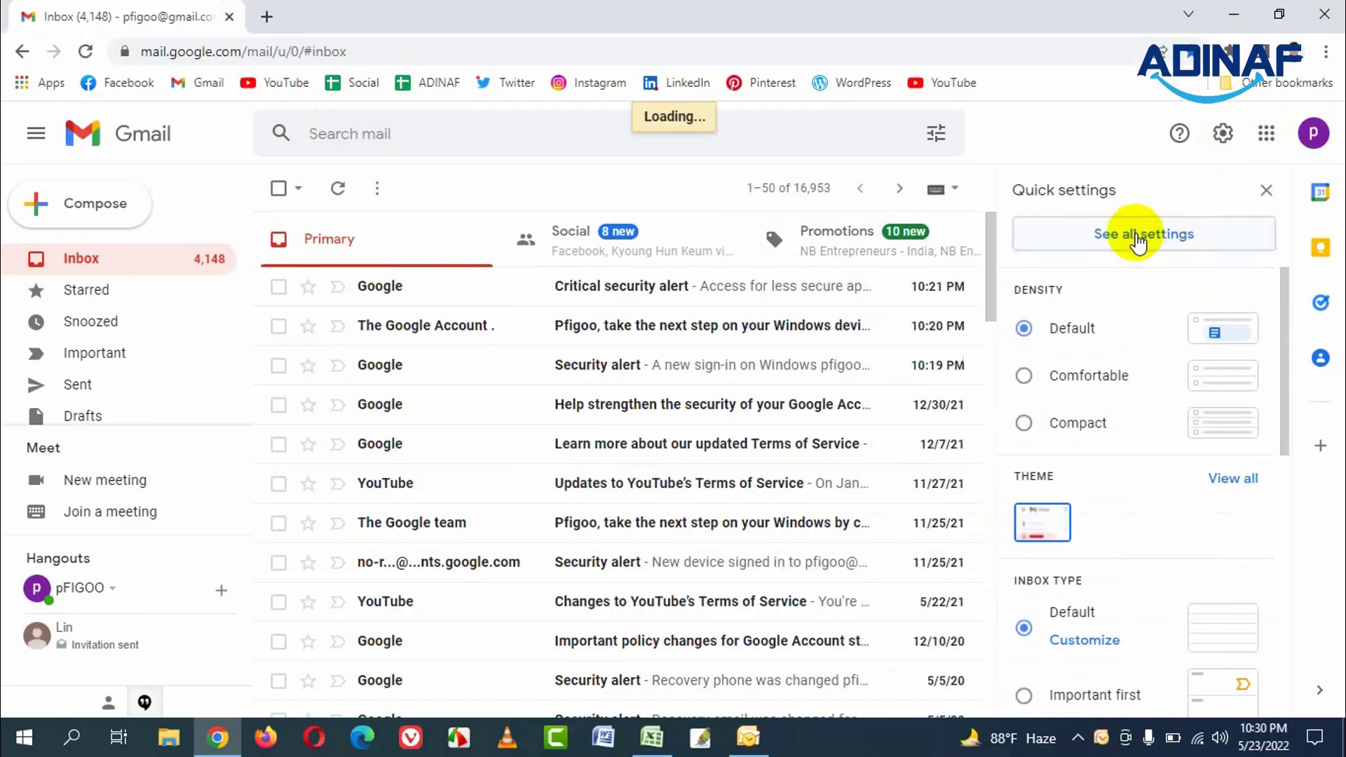
{"action": "left_click", "coordinate": [888, 239]}
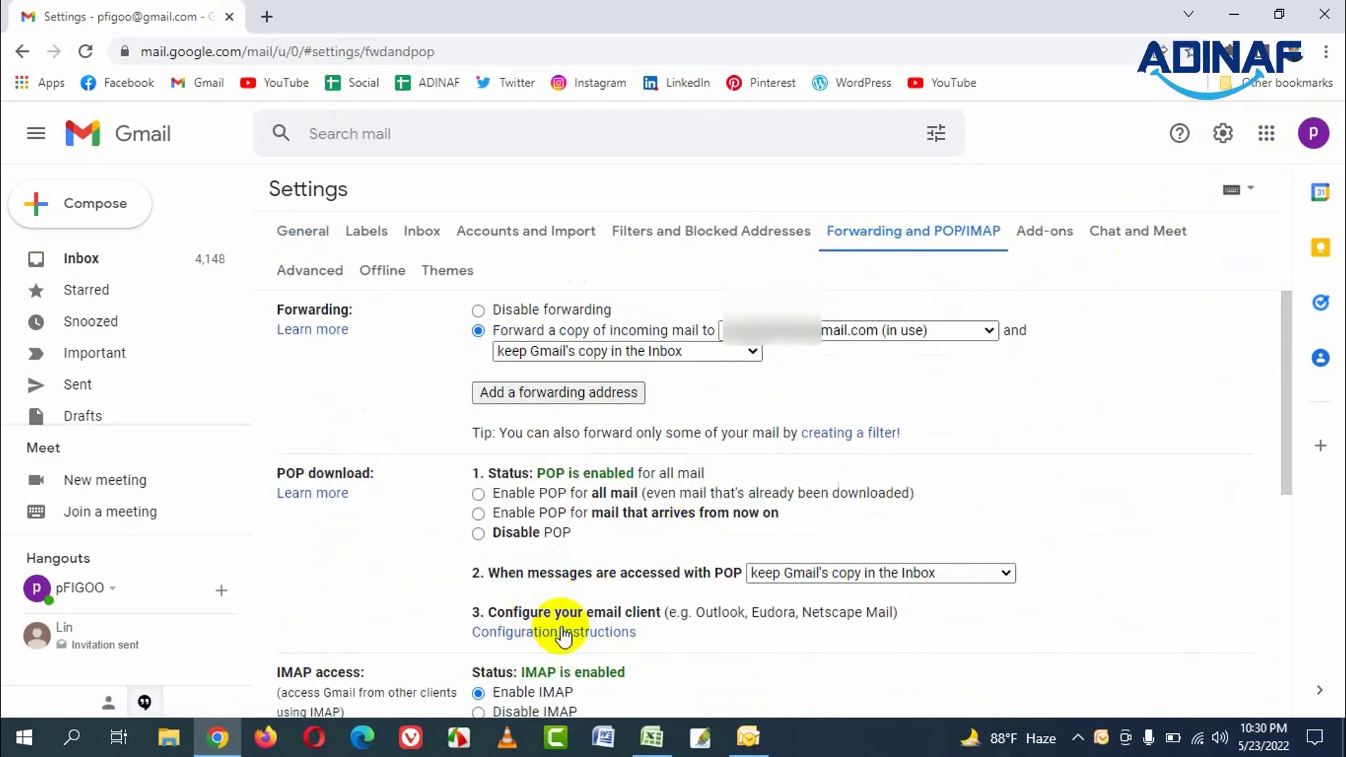
{"action": "left_click", "coordinate": [538, 632]}
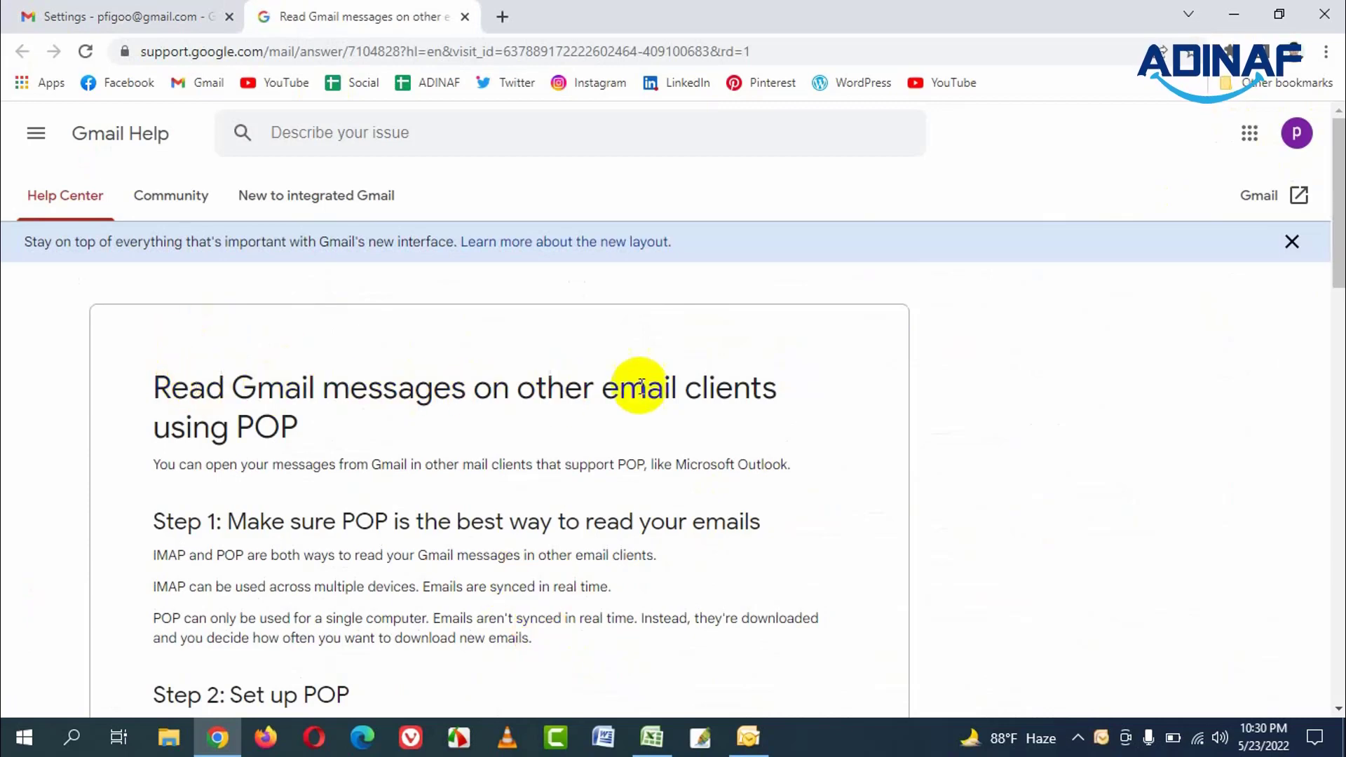
{"action": "scroll", "coordinate": [347, 427], "scroll_direction": "down", "scroll_amount": 4}
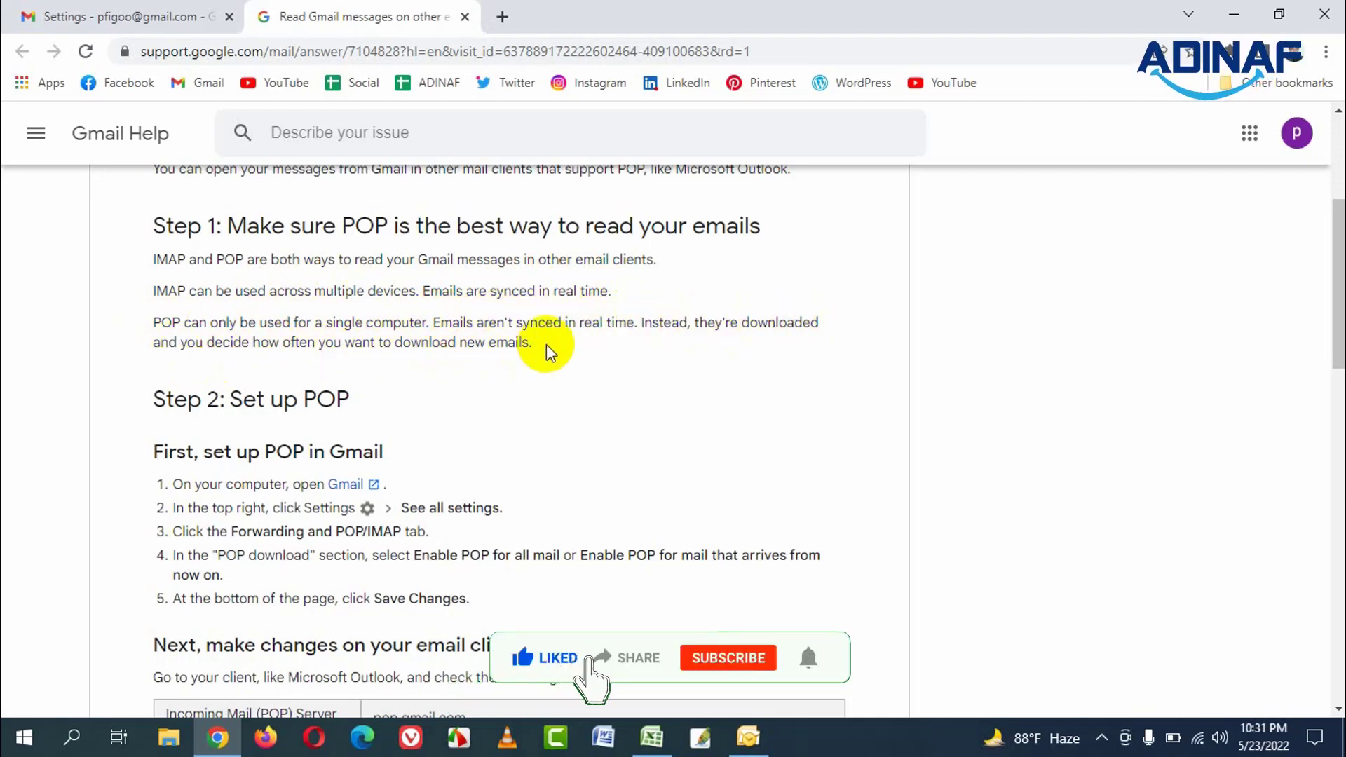
{"action": "scroll", "coordinate": [694, 398], "scroll_direction": "down", "scroll_amount": 3}
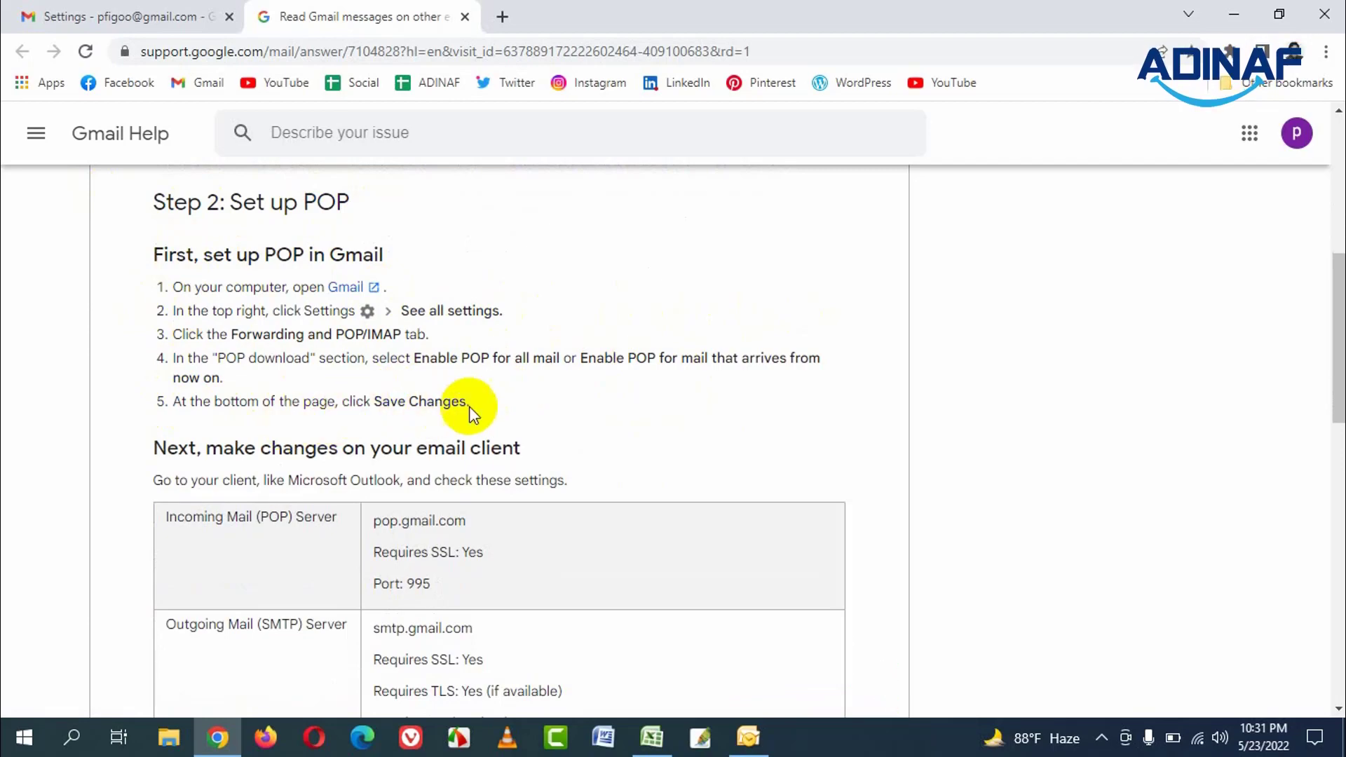
{"action": "scroll", "coordinate": [628, 414], "scroll_direction": "down", "scroll_amount": 2}
{"action": "scroll", "coordinate": [629, 414], "scroll_direction": "down", "scroll_amount": 2}
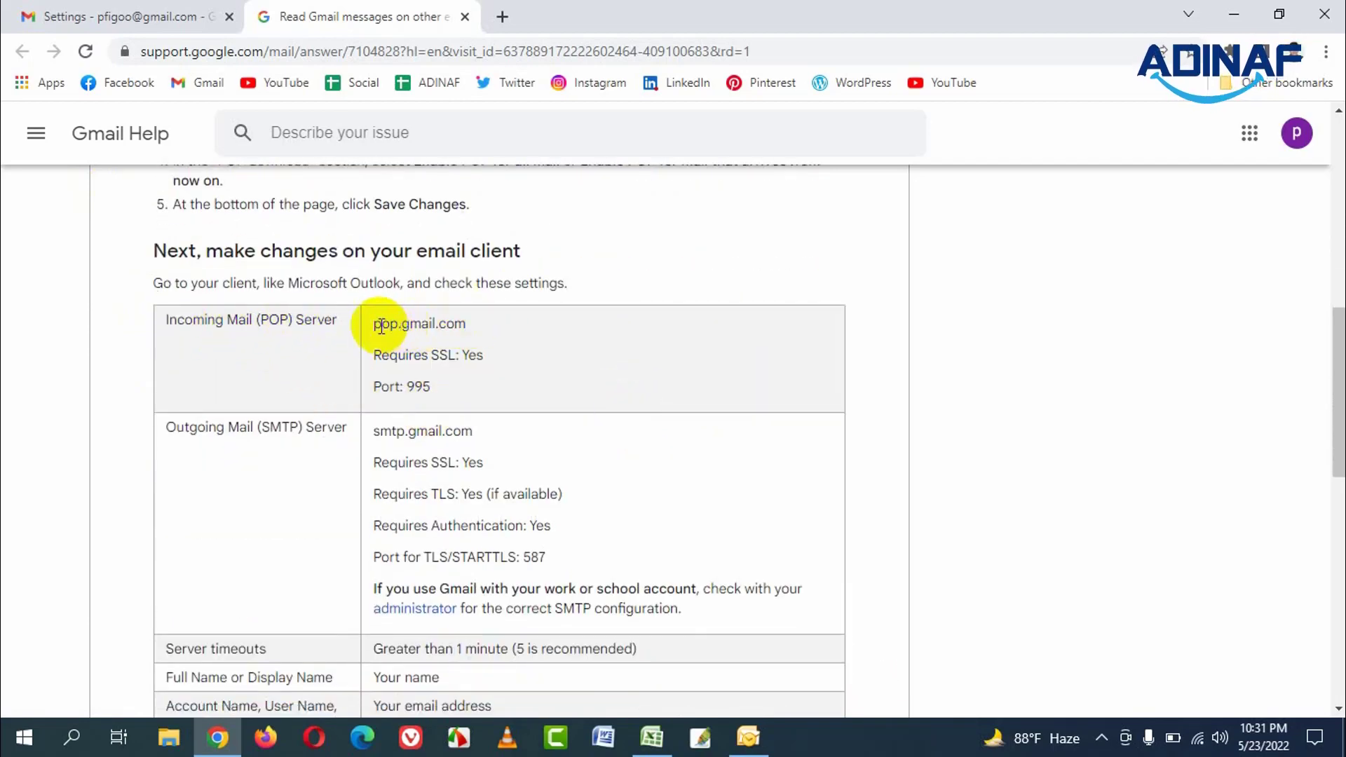
Copy pop.gmail.com from the help article into Outlook's Incoming mail server field
{"action": "left_click_drag", "start_coordinate": [378, 324], "coordinate": [462, 327]}
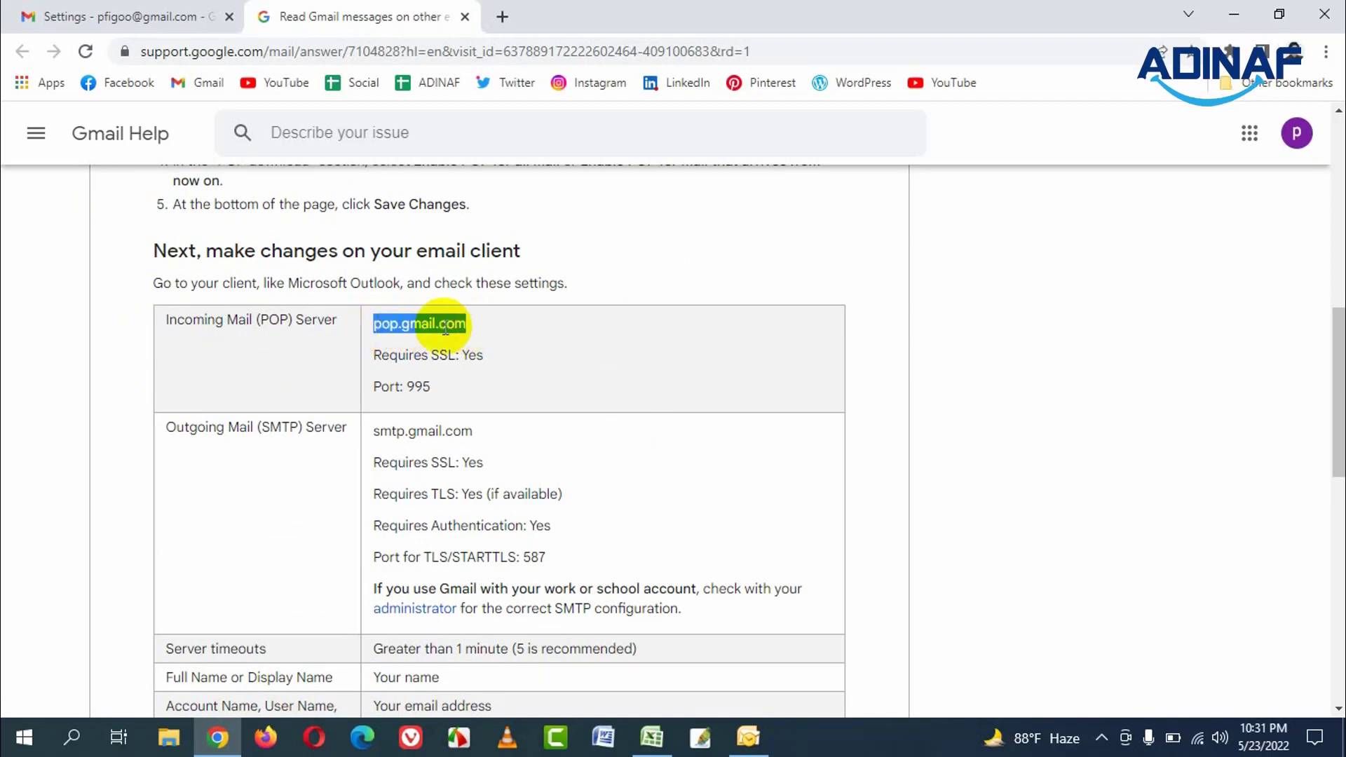
{"action": "right_click", "coordinate": [446, 328]}
{"action": "left_click", "coordinate": [477, 347]}
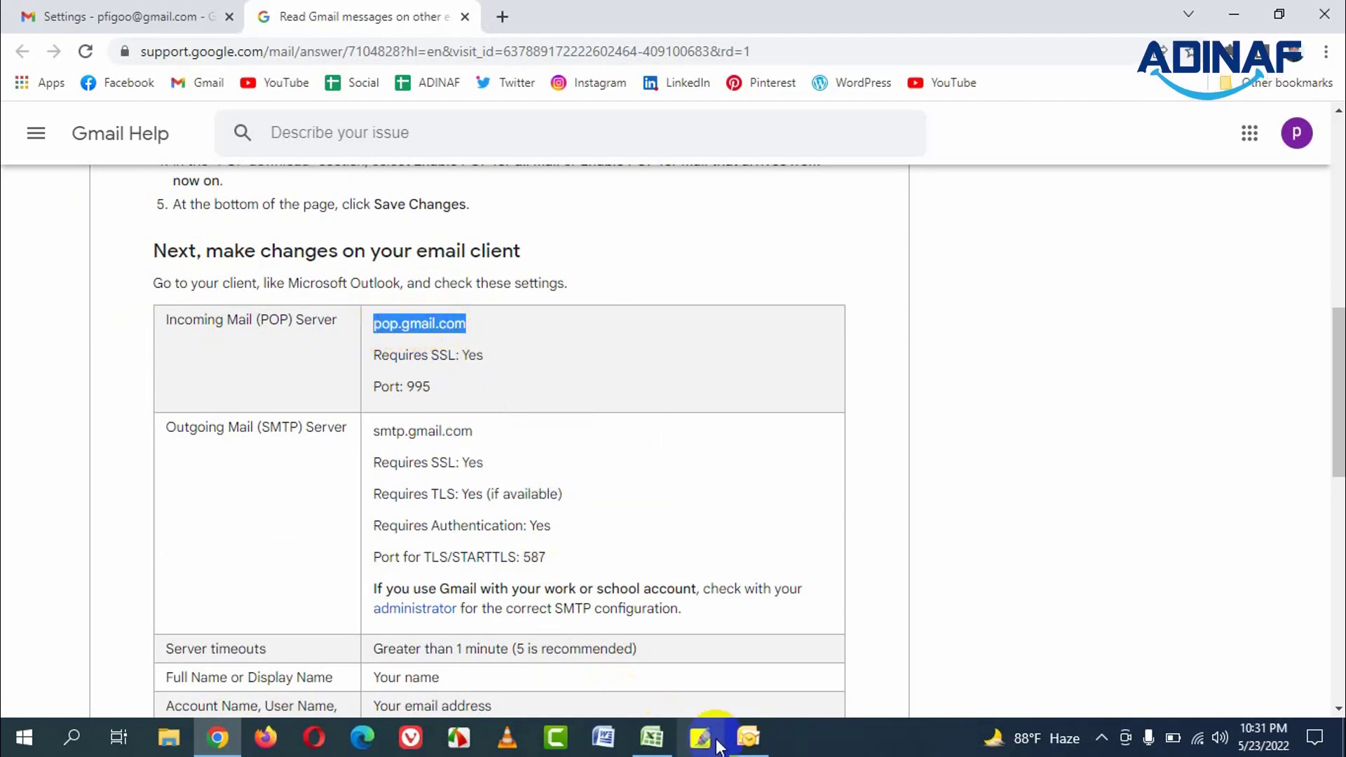
{"action": "left_click", "coordinate": [747, 737]}
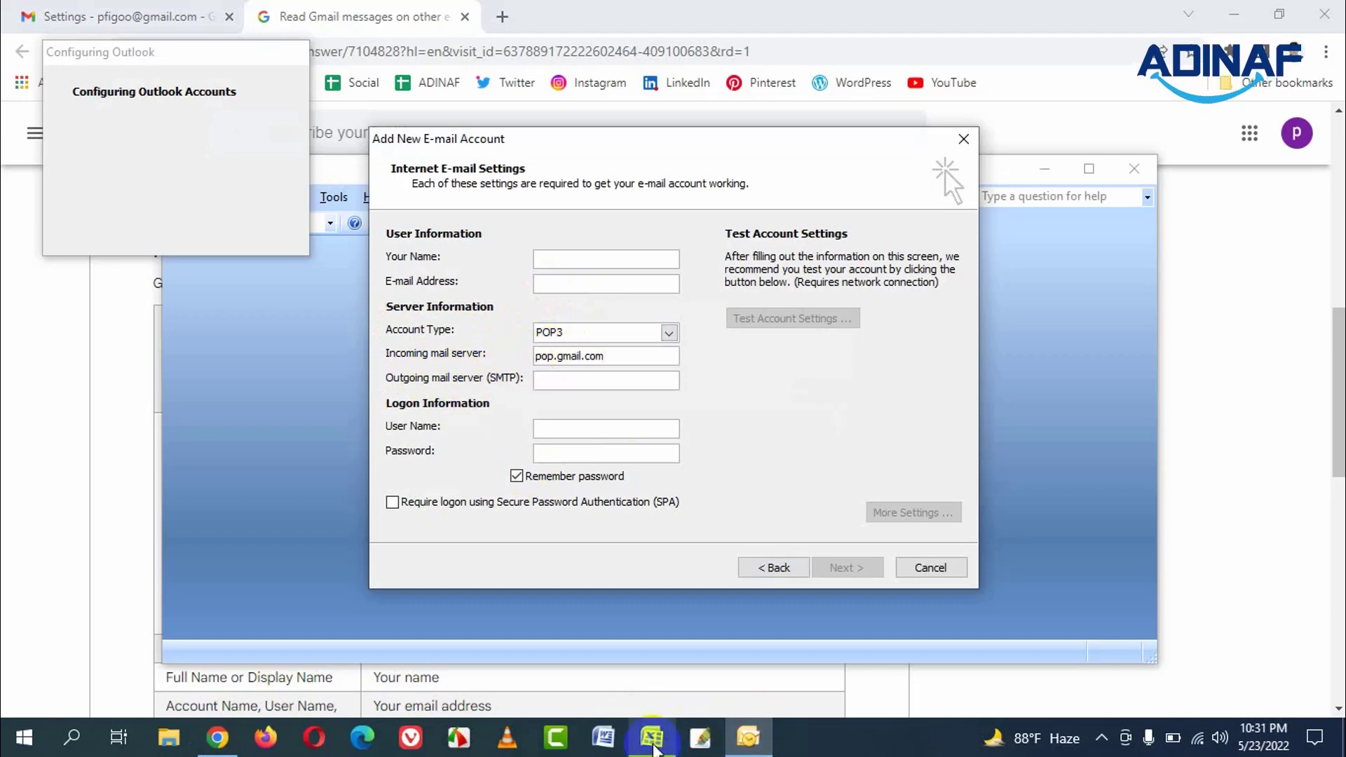
Copy smtp.gmail.com into the Outgoing mail server field and enter the account holder's name
{"action": "left_click", "coordinate": [285, 15]}
{"action": "left_click", "coordinate": [120, 15]}
{"action": "left_click", "coordinate": [317, 12]}
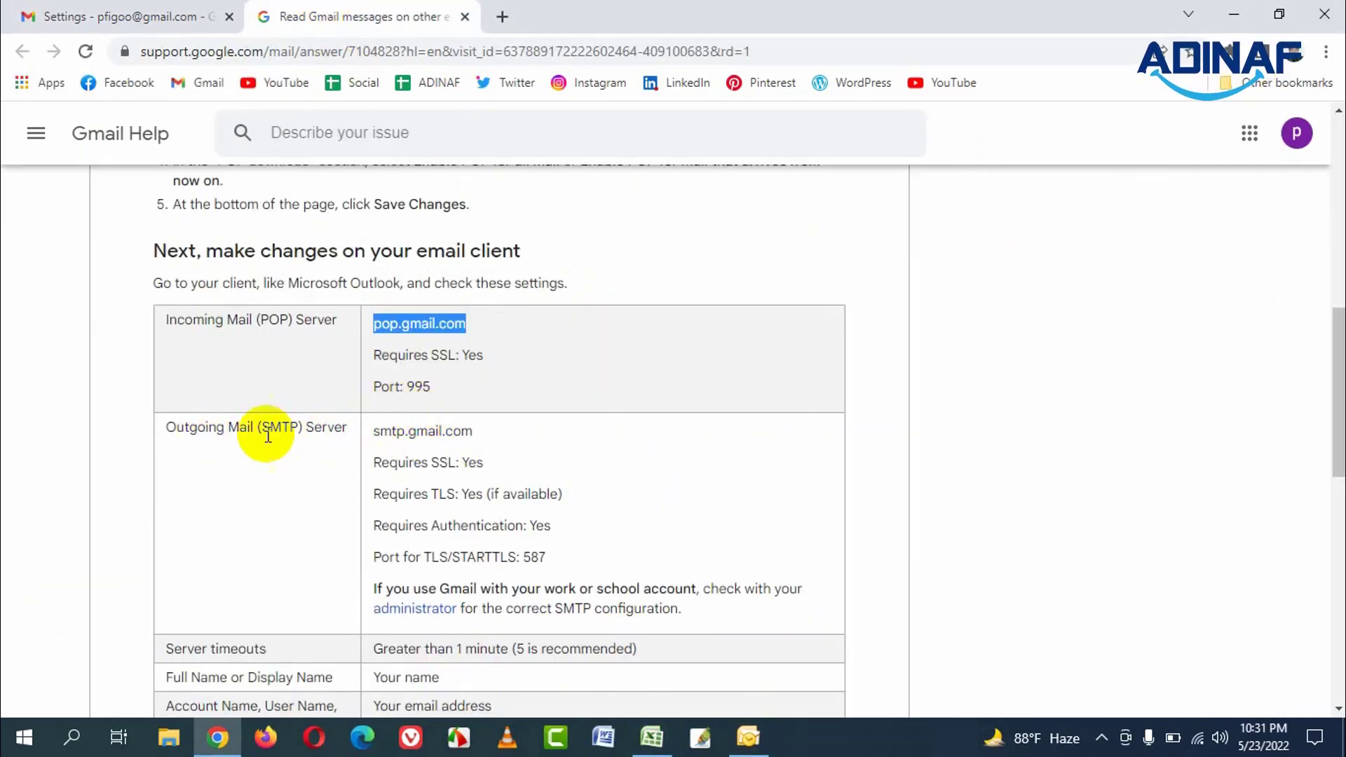
{"action": "left_click_drag", "start_coordinate": [374, 430], "coordinate": [486, 435]}
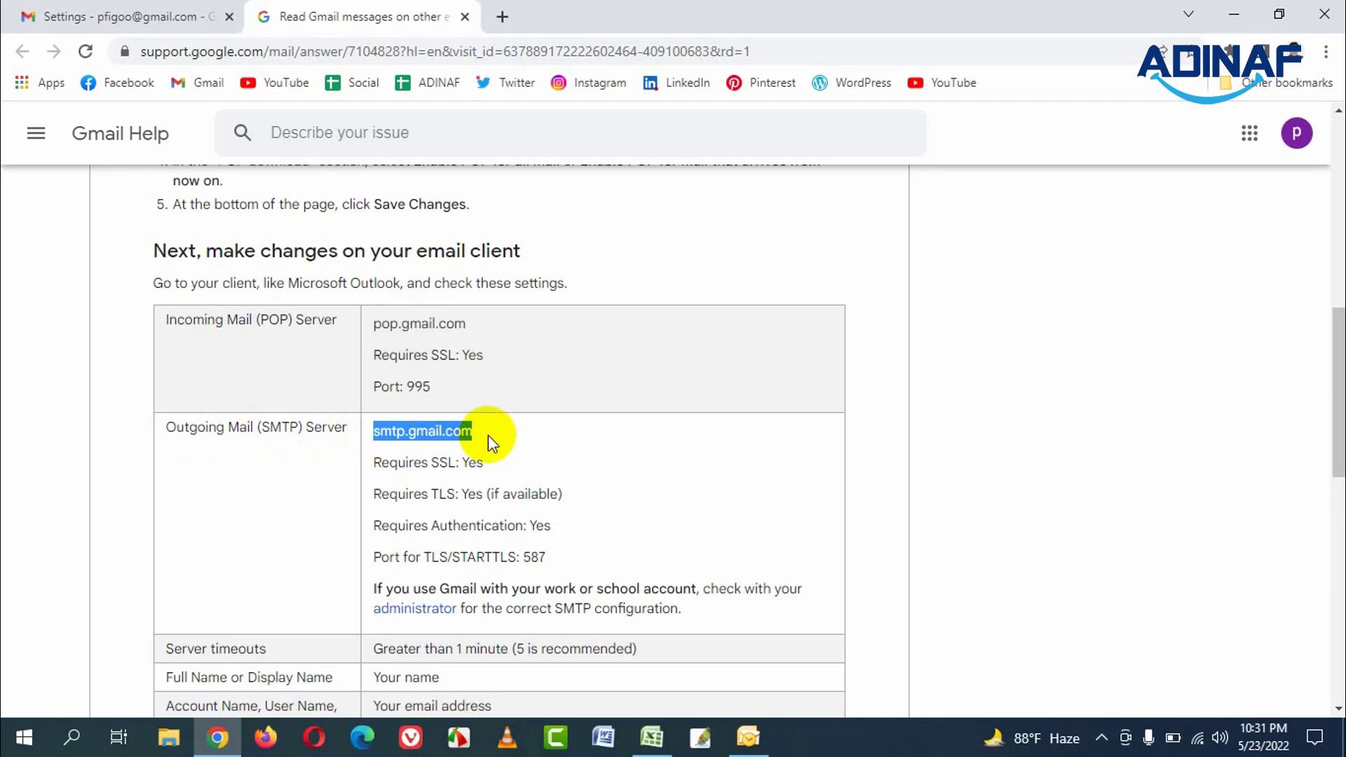
{"action": "left_click", "coordinate": [746, 736]}
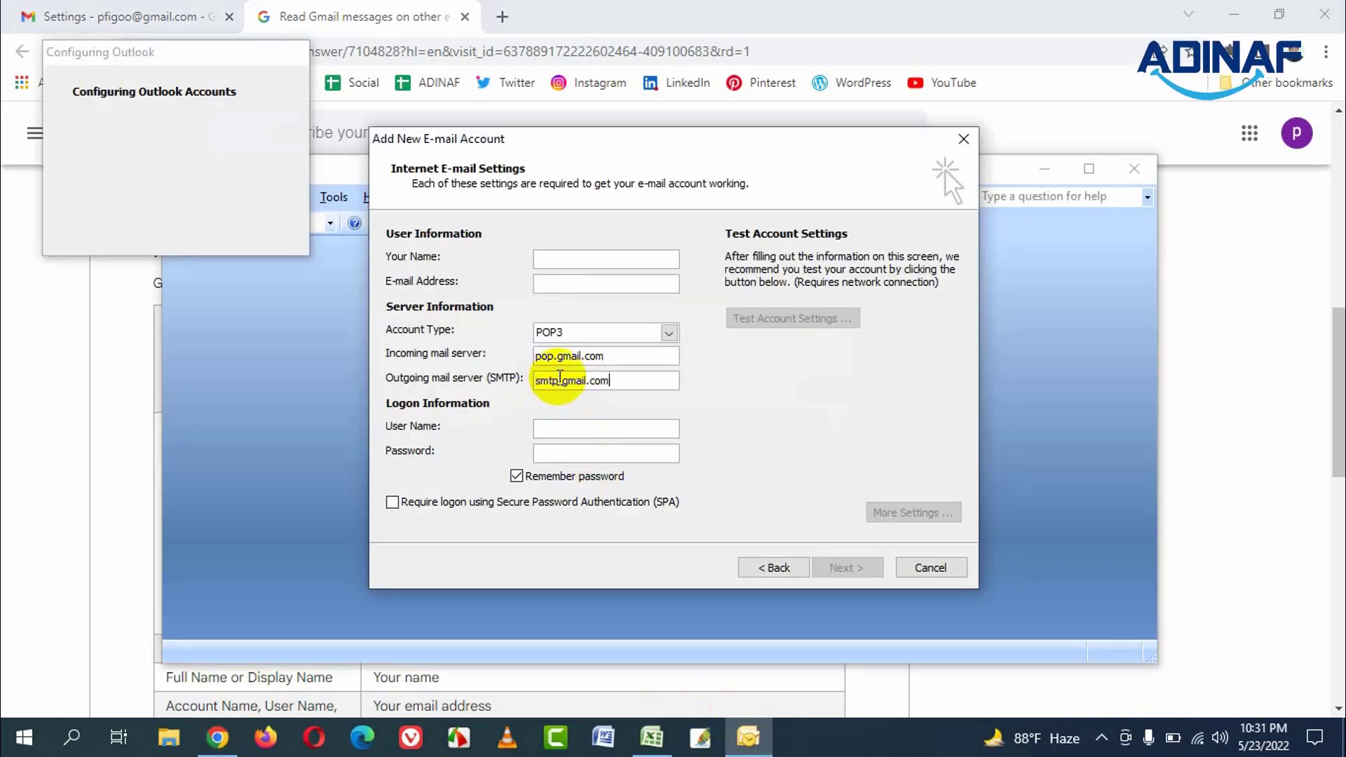
{"action": "left_click", "coordinate": [580, 255]}
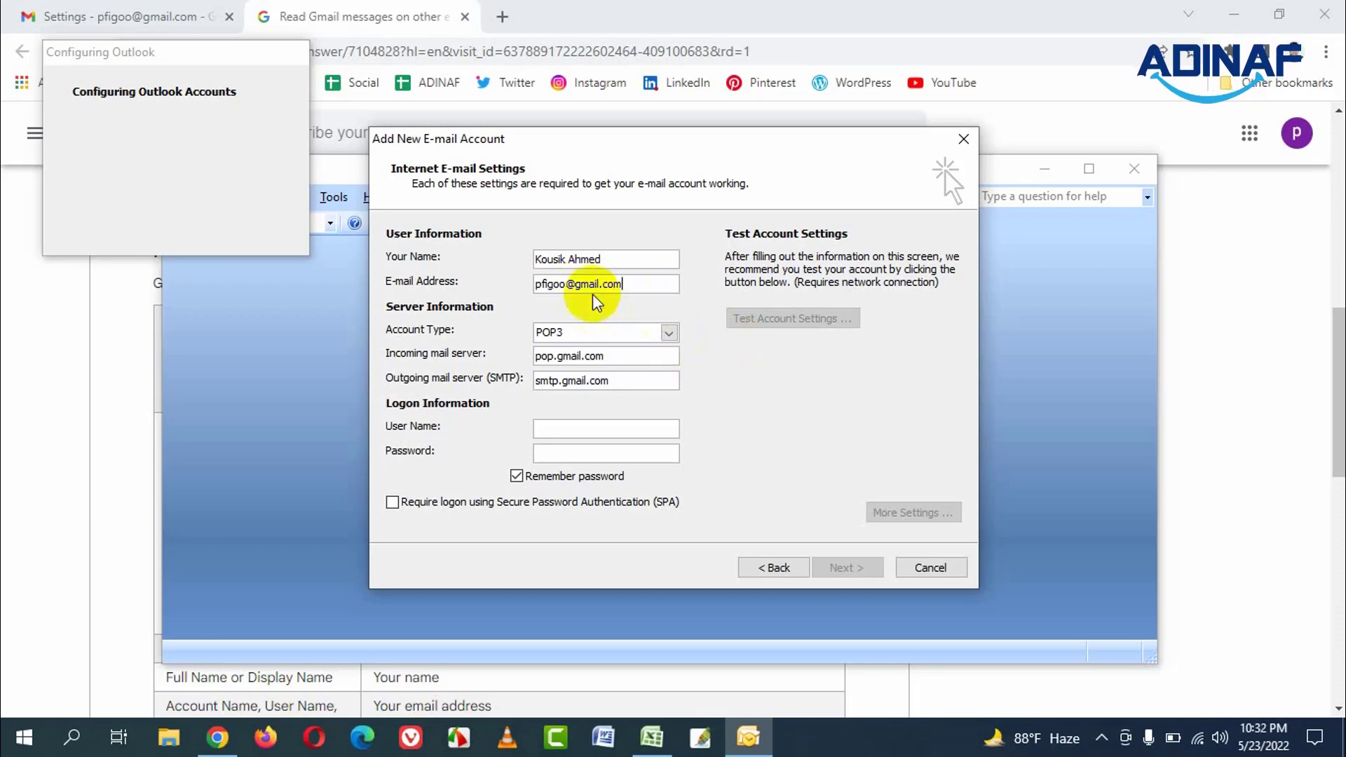
Put the full Gmail address in the logon User Name and type the account password
{"action": "left_click_drag", "start_coordinate": [640, 285], "coordinate": [516, 286]}
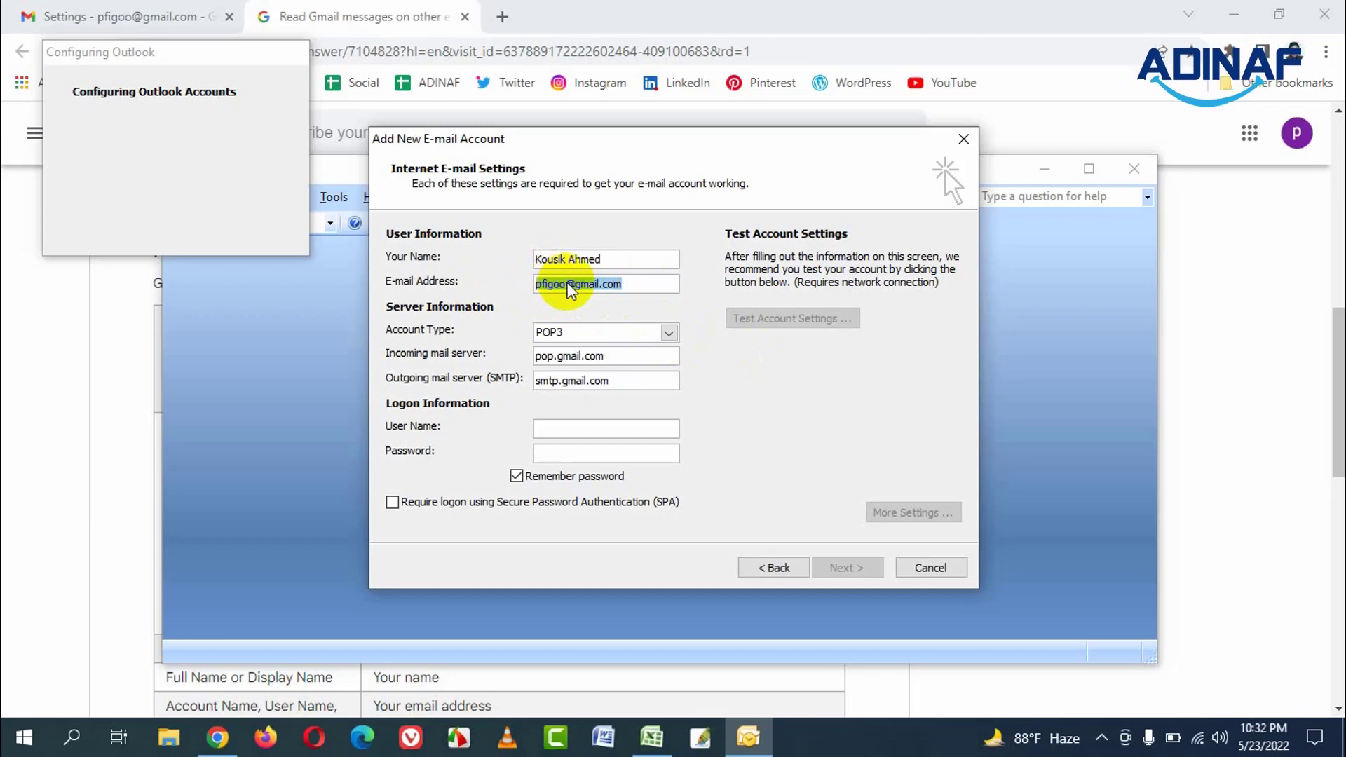
{"action": "left_click", "coordinate": [575, 429]}
{"action": "type", "text": "pfigoo"}
{"action": "left_click_drag", "start_coordinate": [630, 429], "coordinate": [476, 431]}
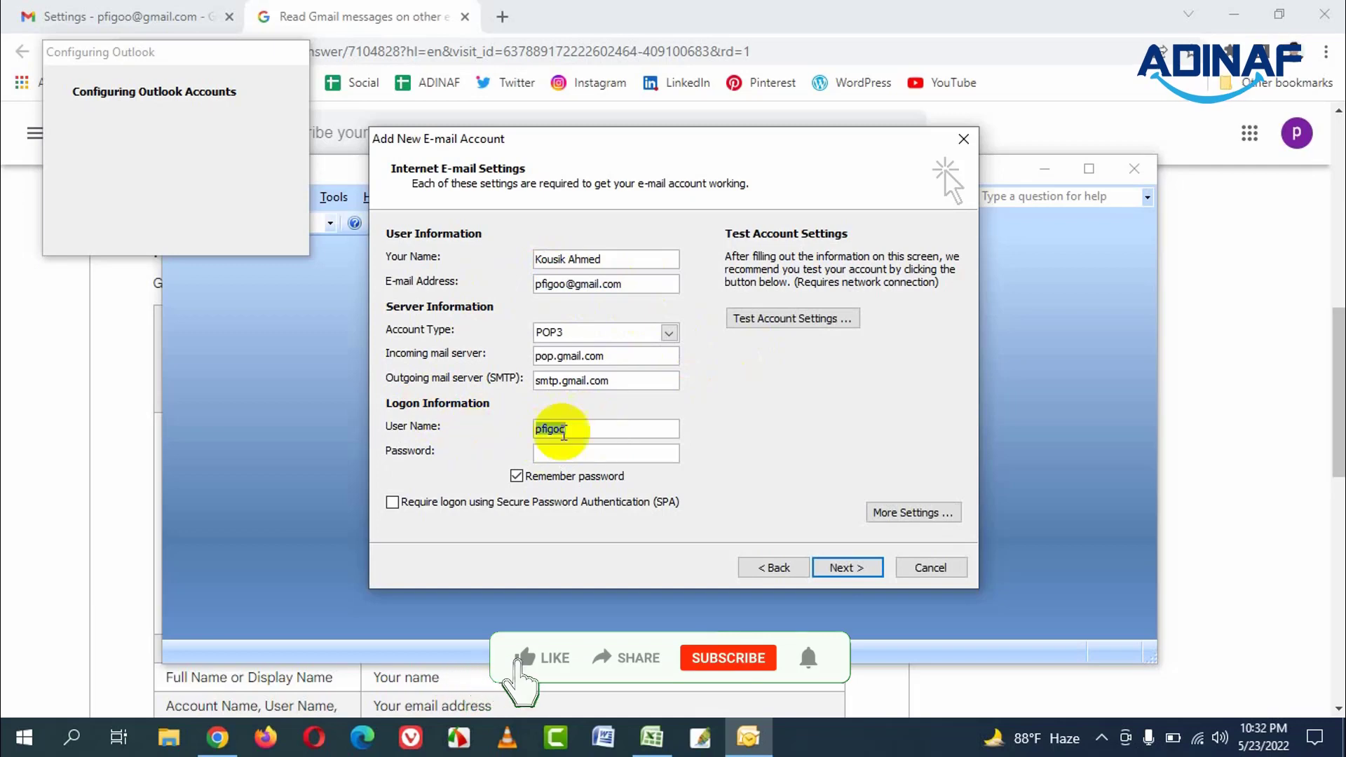
{"action": "key", "text": "ctrl+v"}
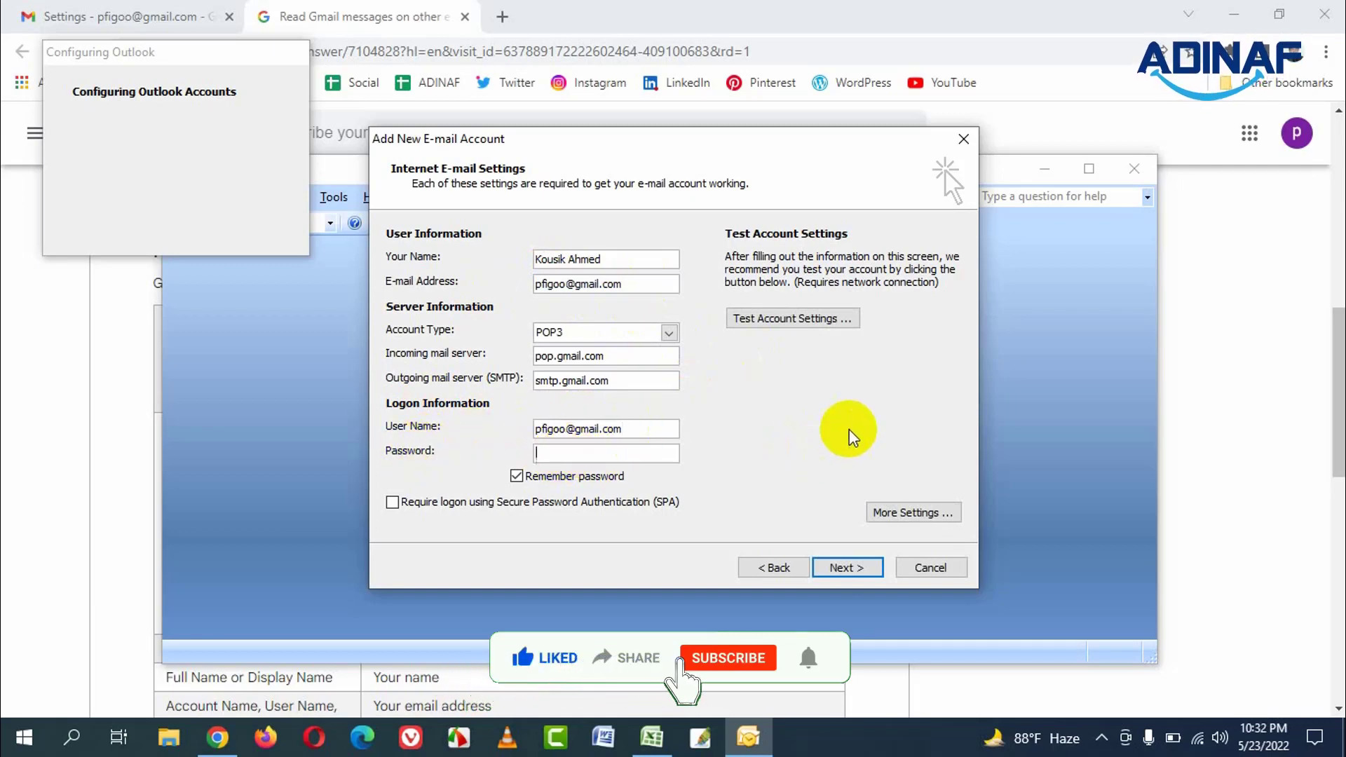
{"action": "type", "text": "****"}
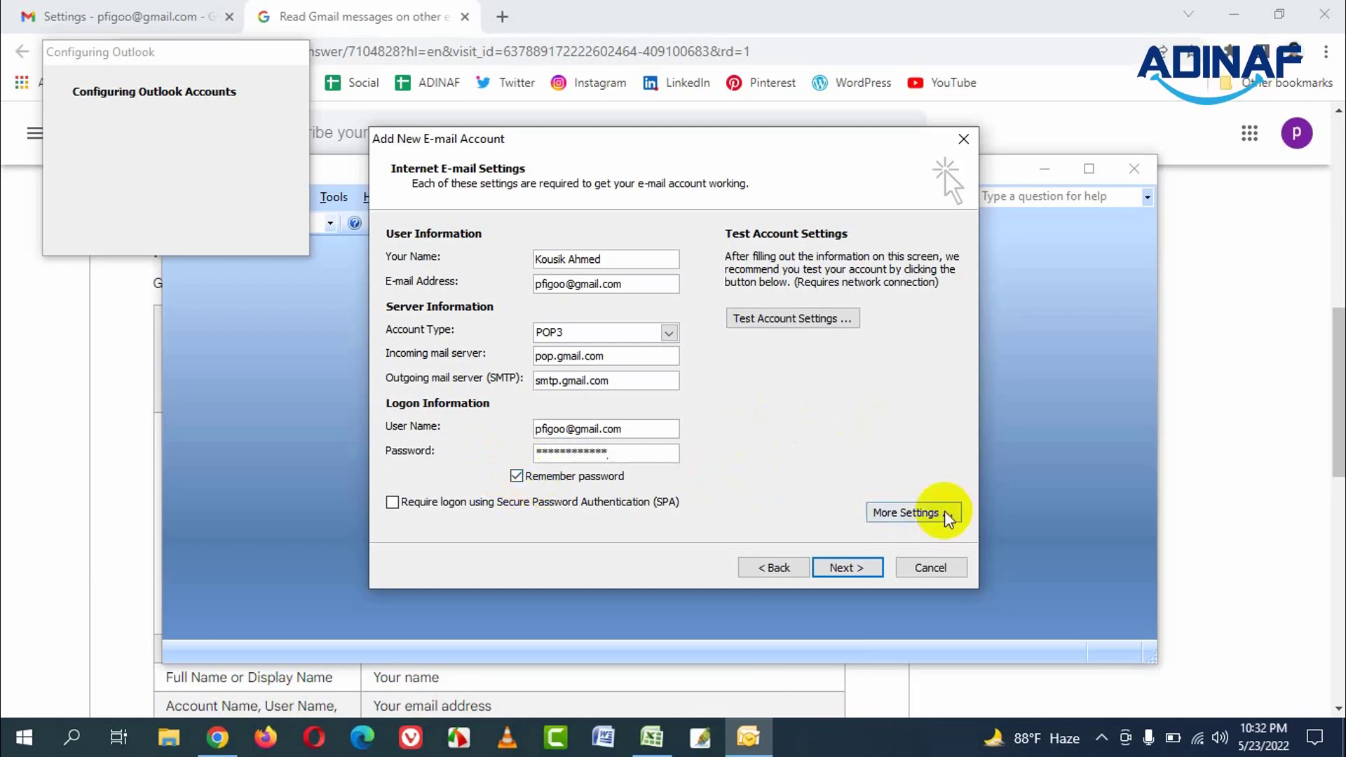
In More Settings, require authentication for the outgoing SMTP server and bring up the Advanced port settings
{"action": "left_click", "coordinate": [917, 513]}
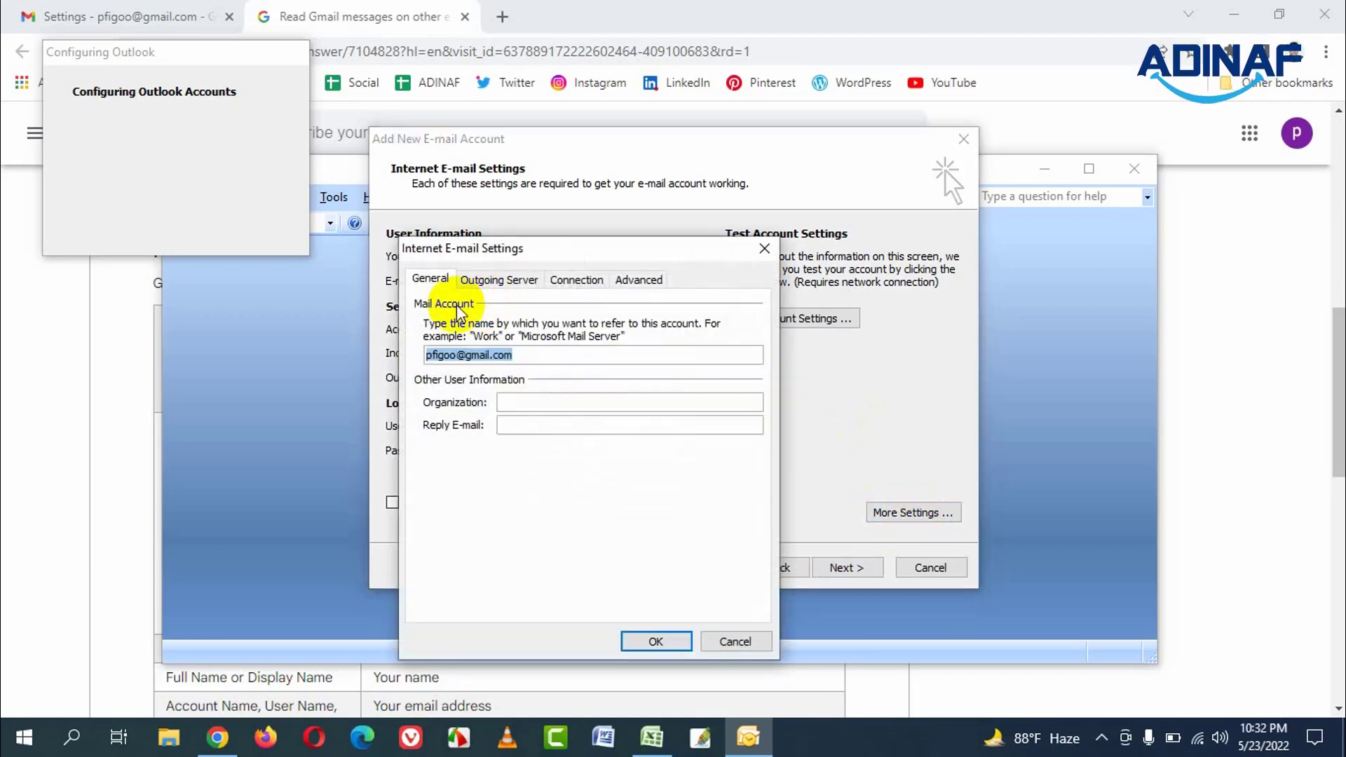
{"action": "left_click", "coordinate": [497, 281]}
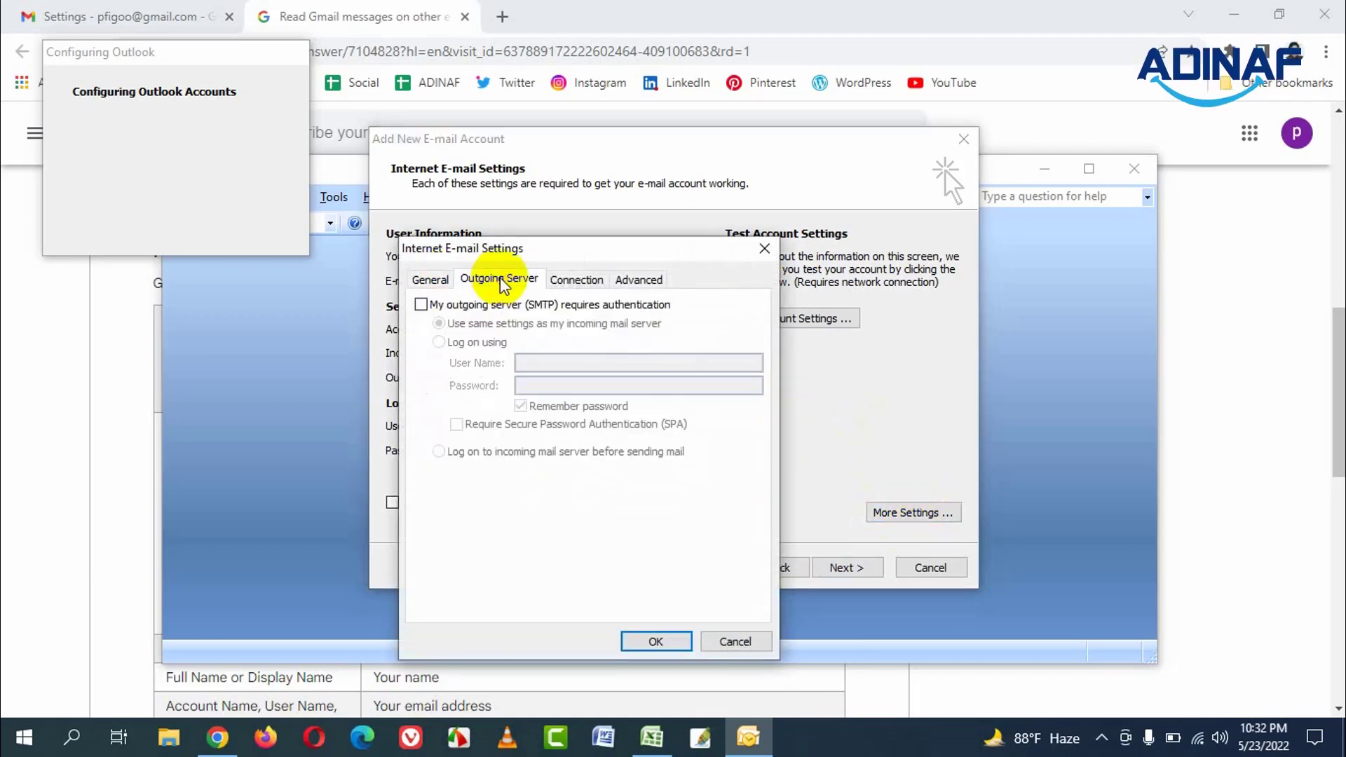
{"action": "left_click", "coordinate": [422, 304]}
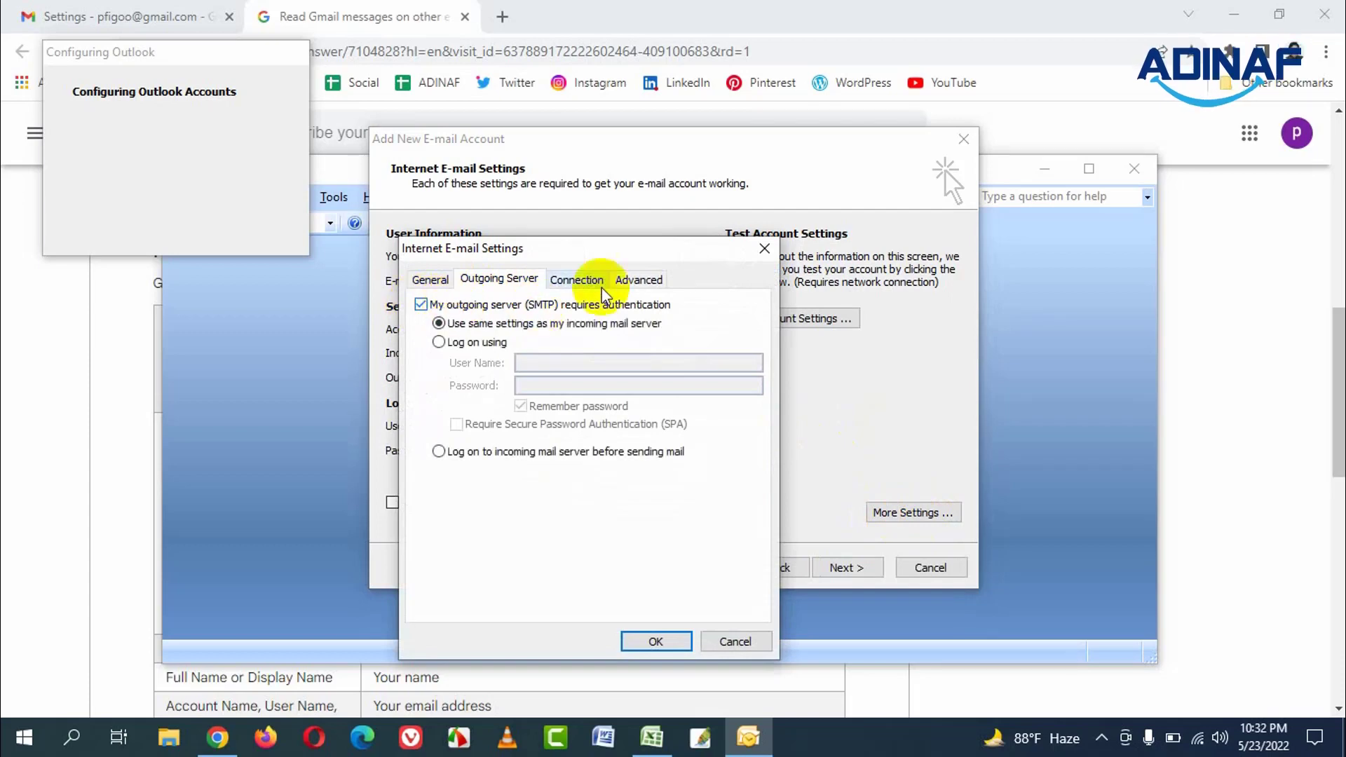
{"action": "left_click", "coordinate": [642, 280]}
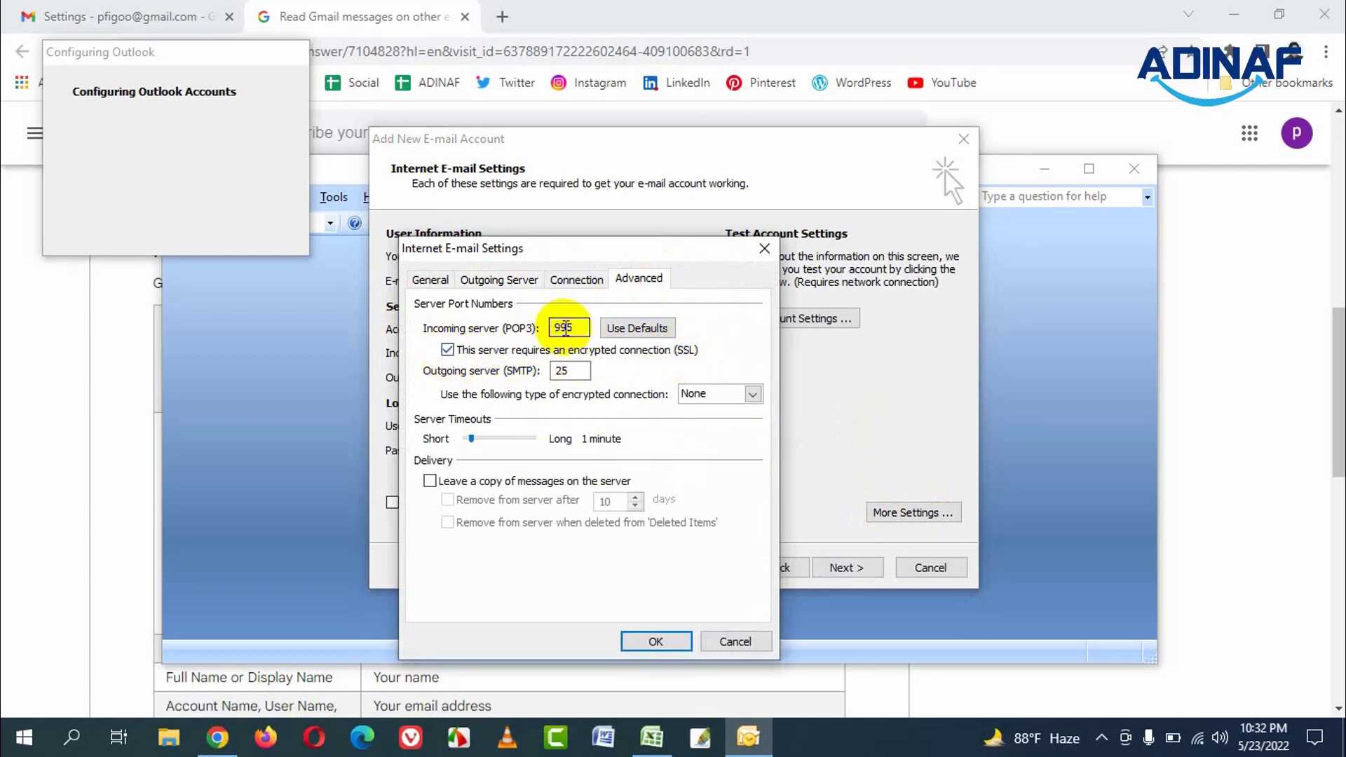
Check Gmail's recommended settings and set the incoming POP3 port to 995
{"action": "left_click", "coordinate": [365, 15]}
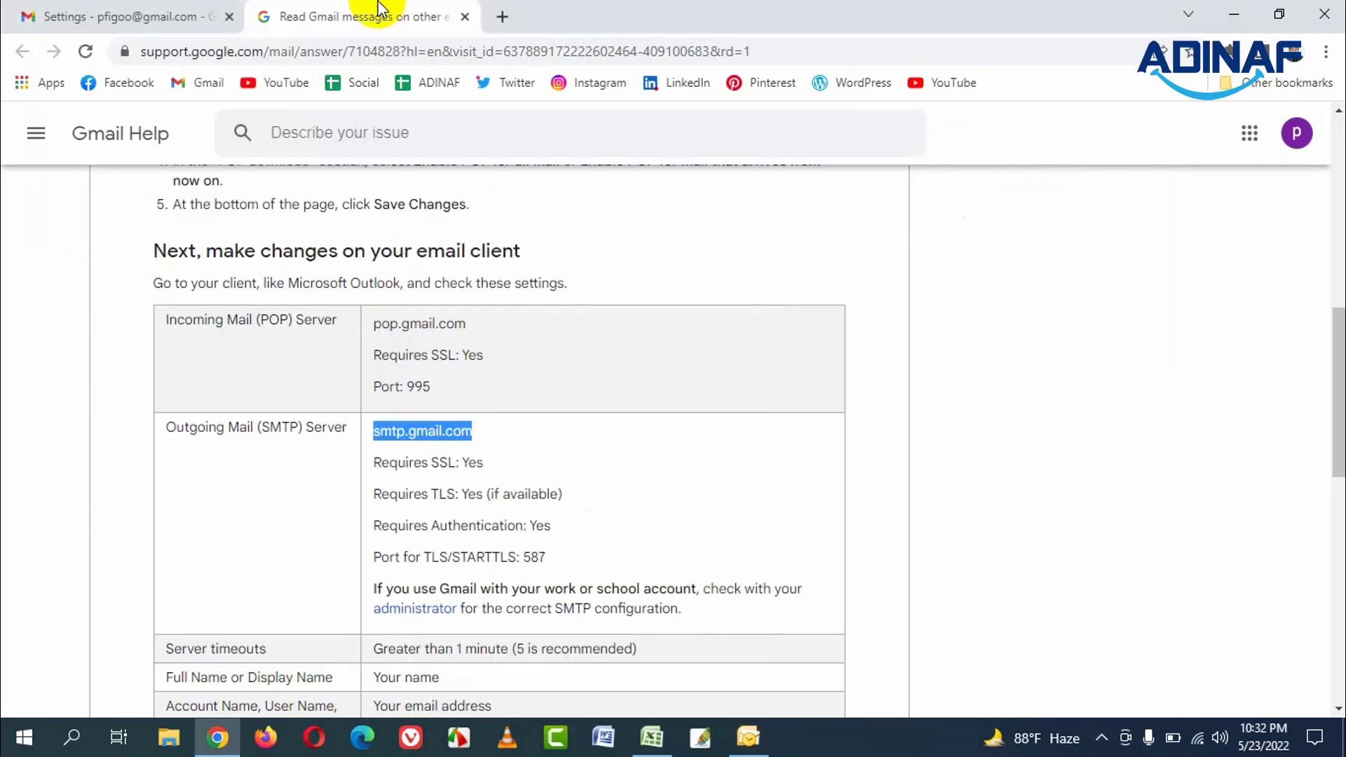
{"action": "scroll", "coordinate": [517, 517], "scroll_direction": "down", "scroll_amount": 2}
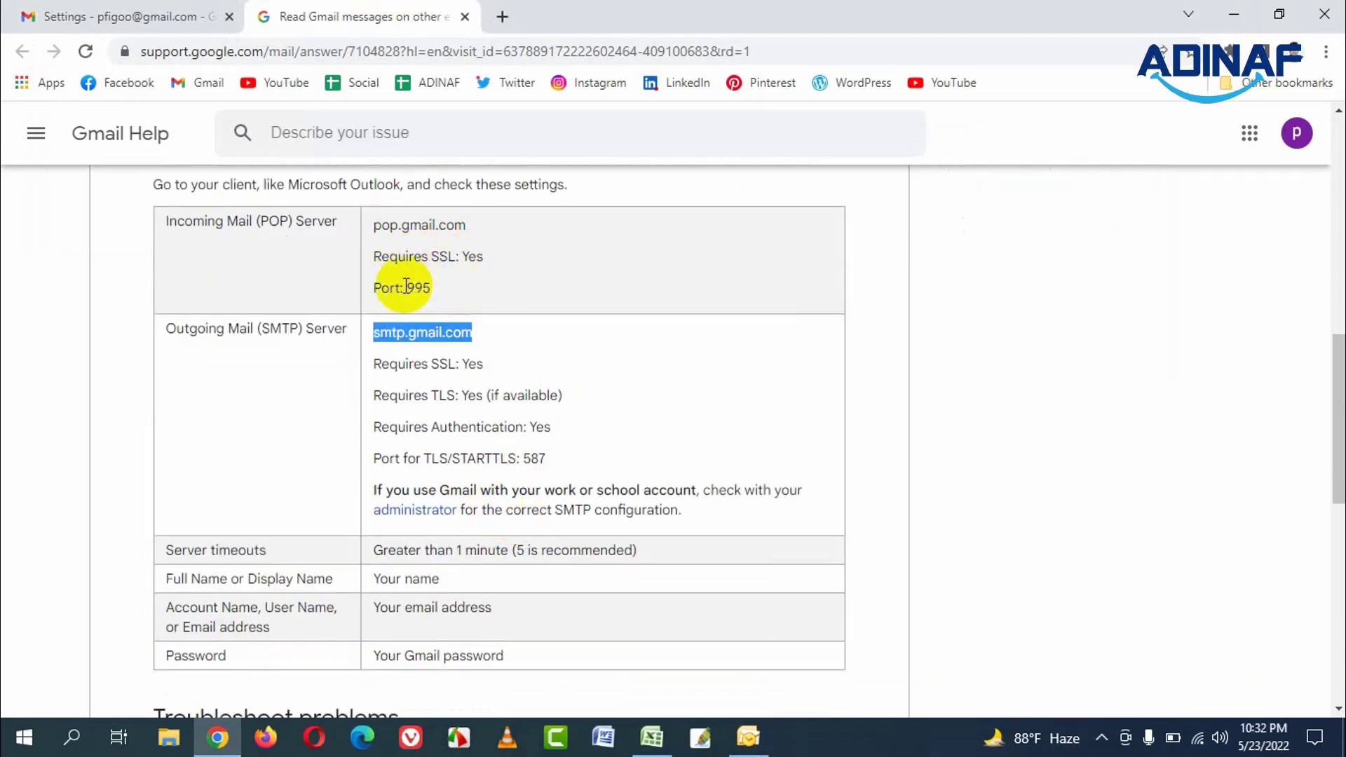
{"action": "left_click", "coordinate": [748, 737]}
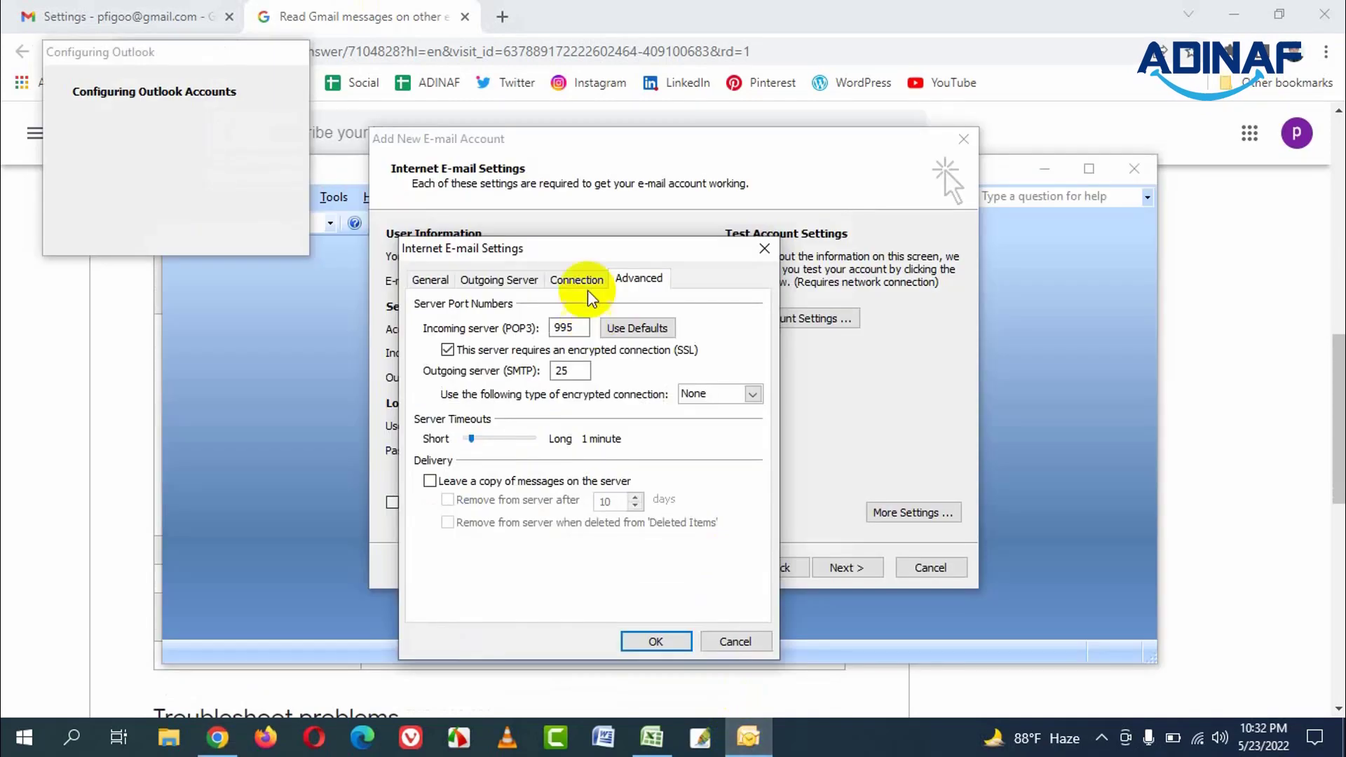
{"action": "double_click", "coordinate": [564, 327]}
{"action": "type", "text": "995"}
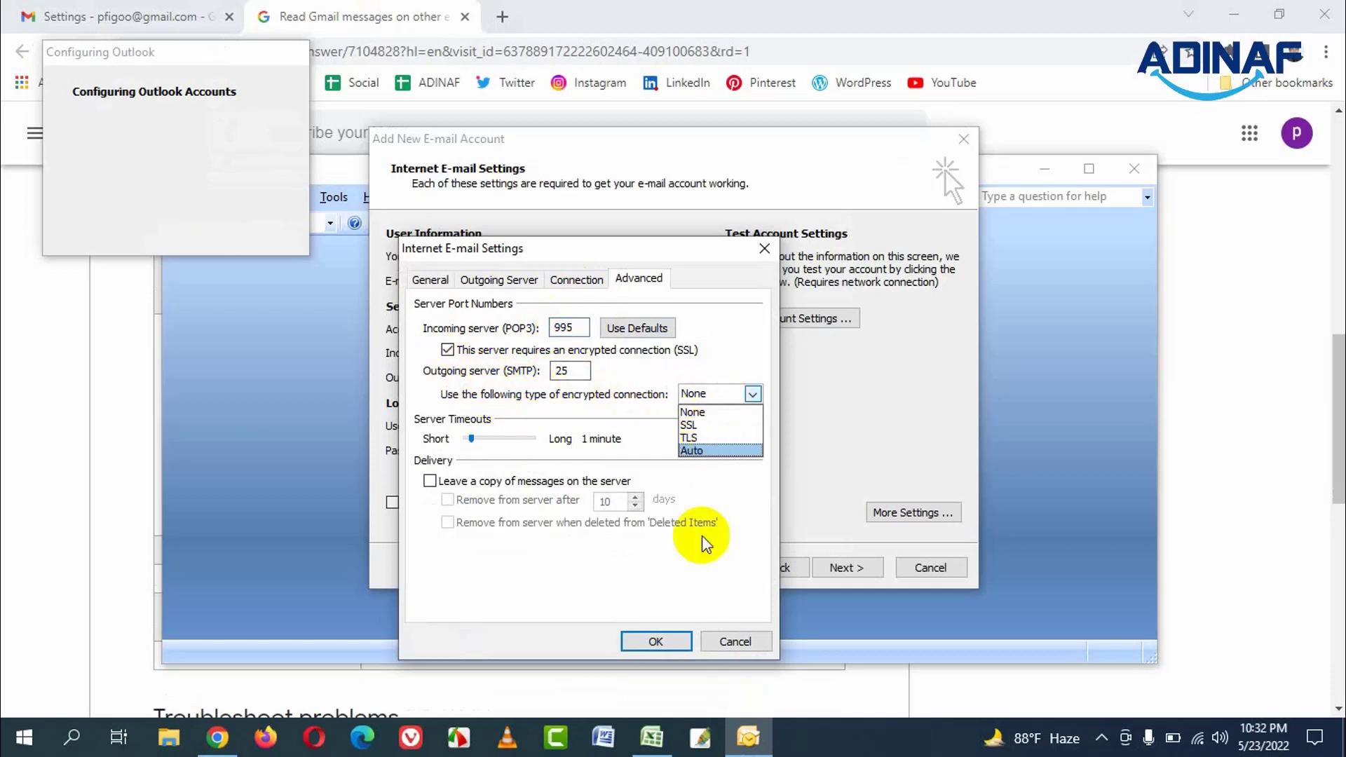
Set outgoing SMTP to port 587 with TLS, leave message copies on the server, and apply
{"action": "left_click", "coordinate": [382, 15]}
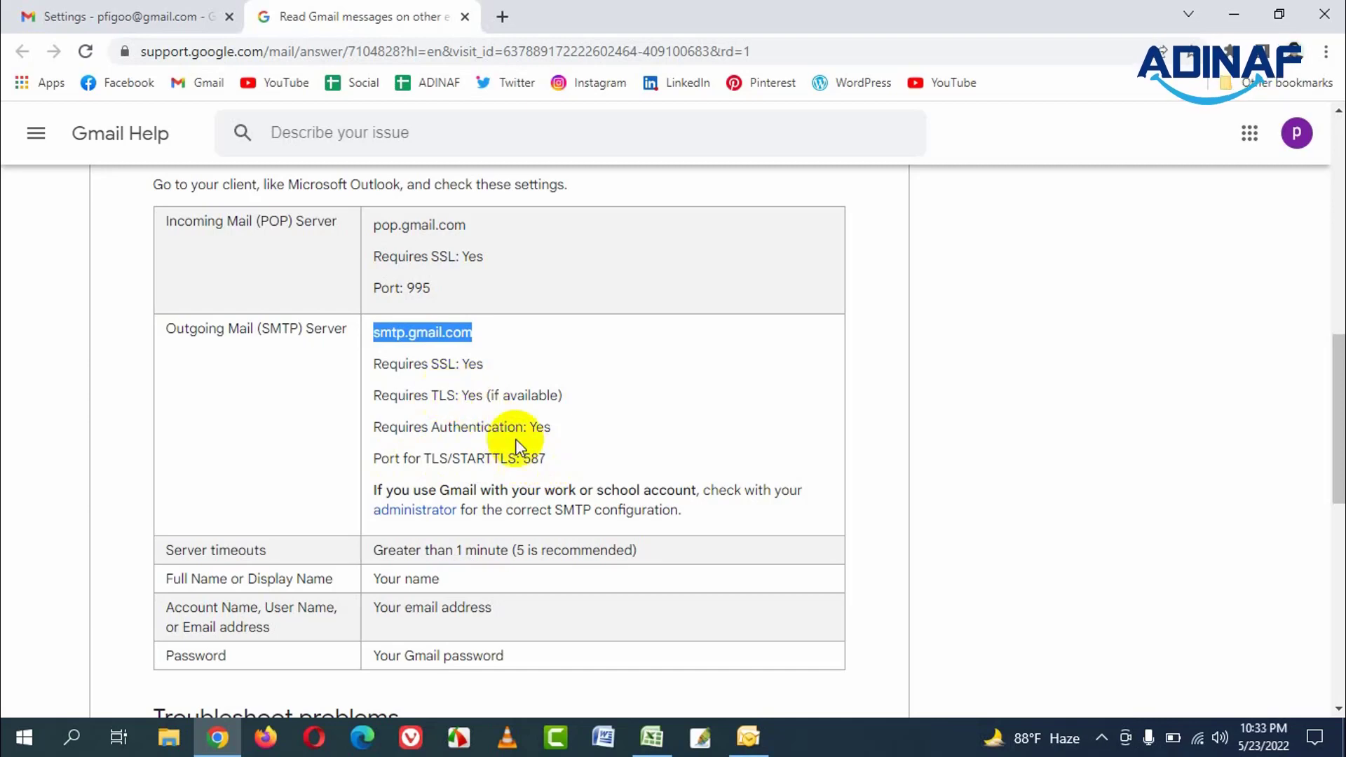
{"action": "left_click", "coordinate": [748, 736]}
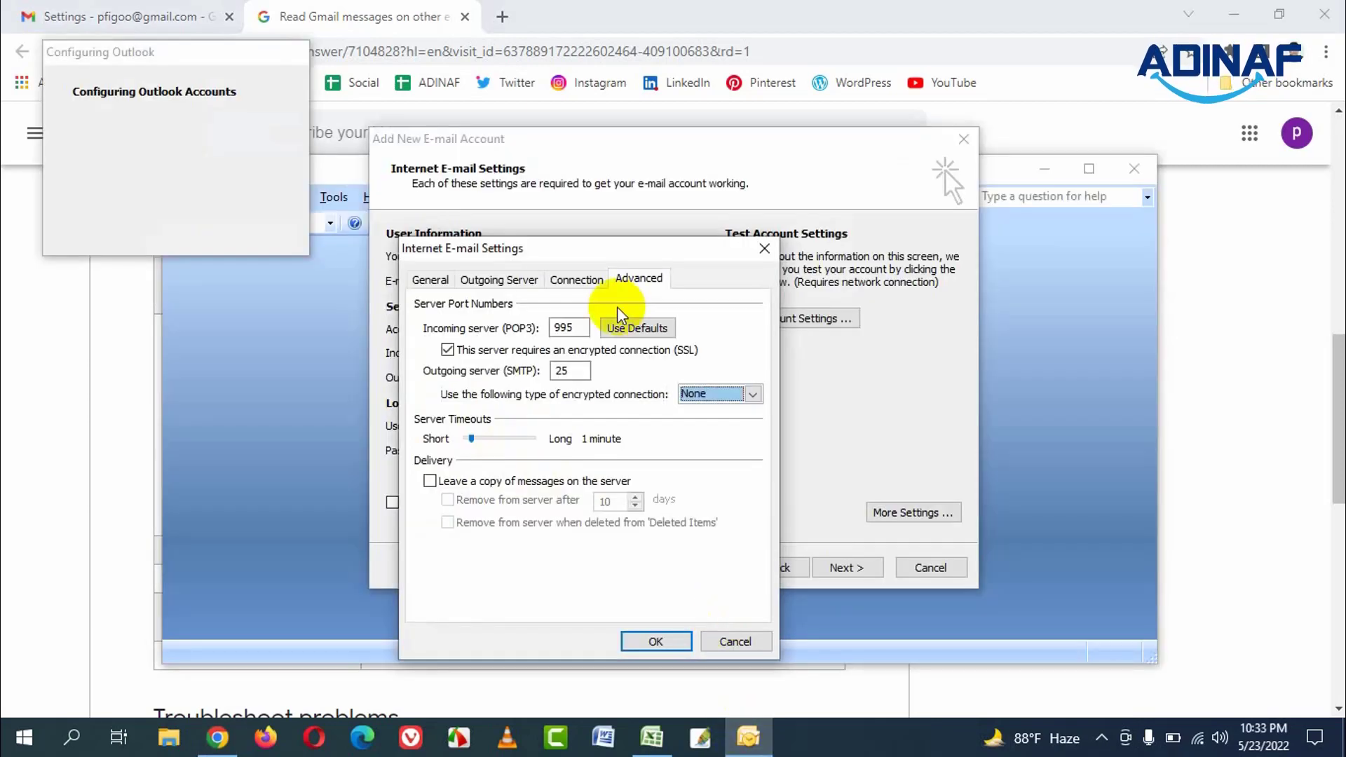
{"action": "left_click", "coordinate": [706, 395]}
{"action": "left_click", "coordinate": [690, 437]}
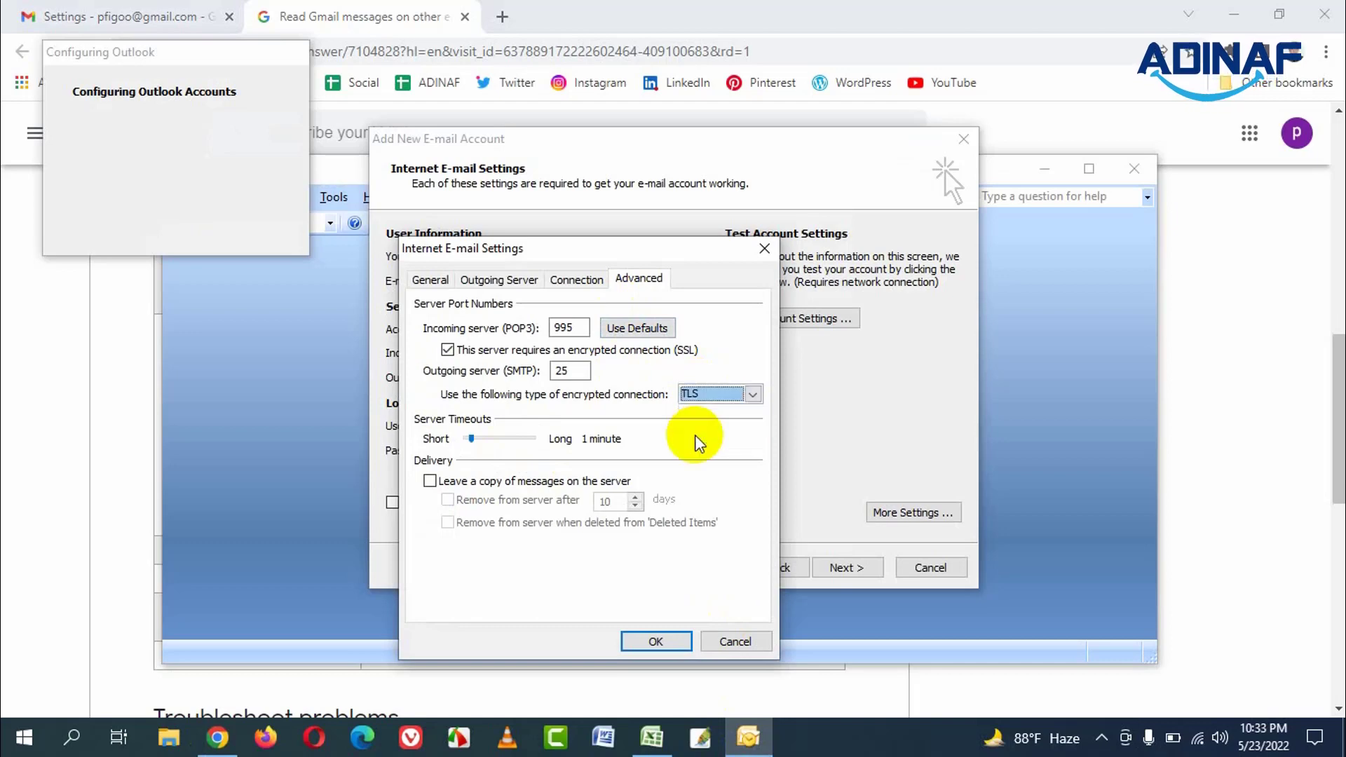
{"action": "left_click", "coordinate": [580, 371]}
{"action": "double_click", "coordinate": [580, 371]}
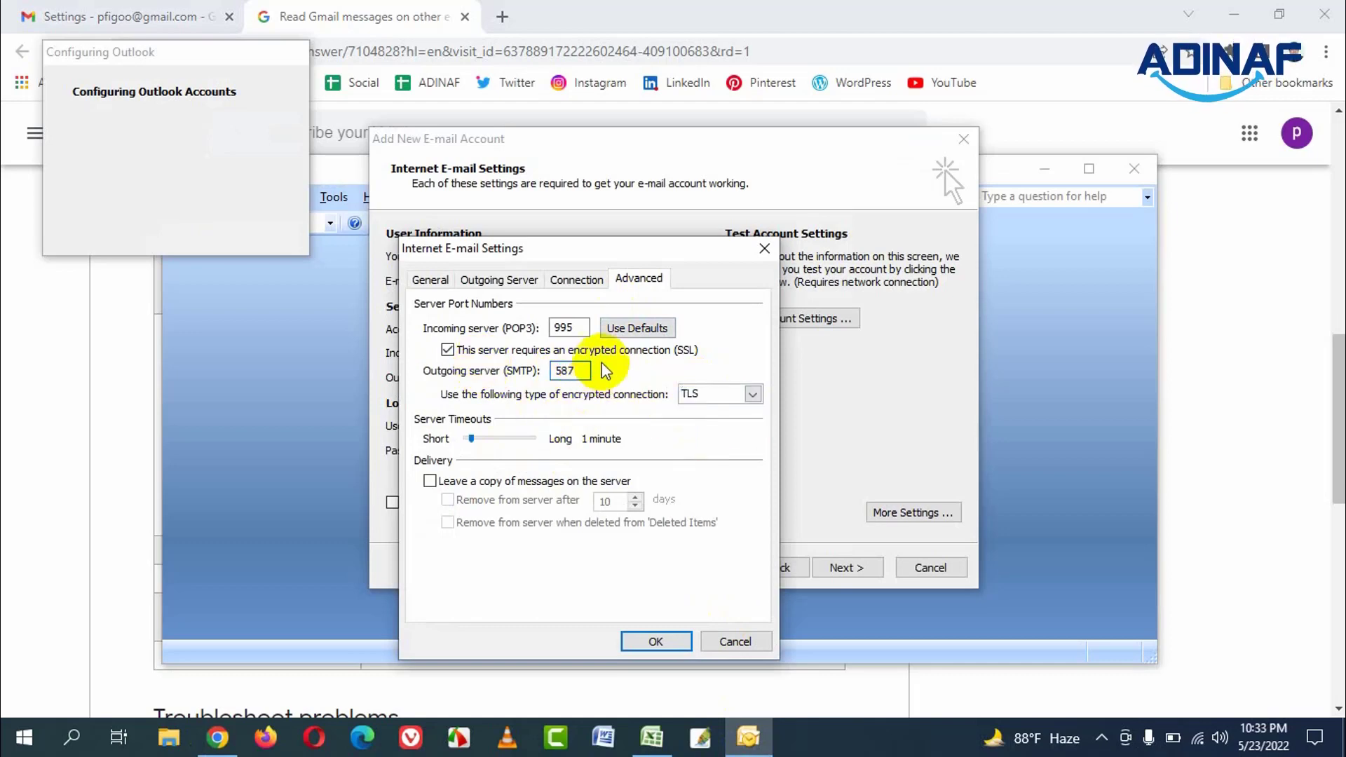
{"action": "left_click", "coordinate": [430, 481]}
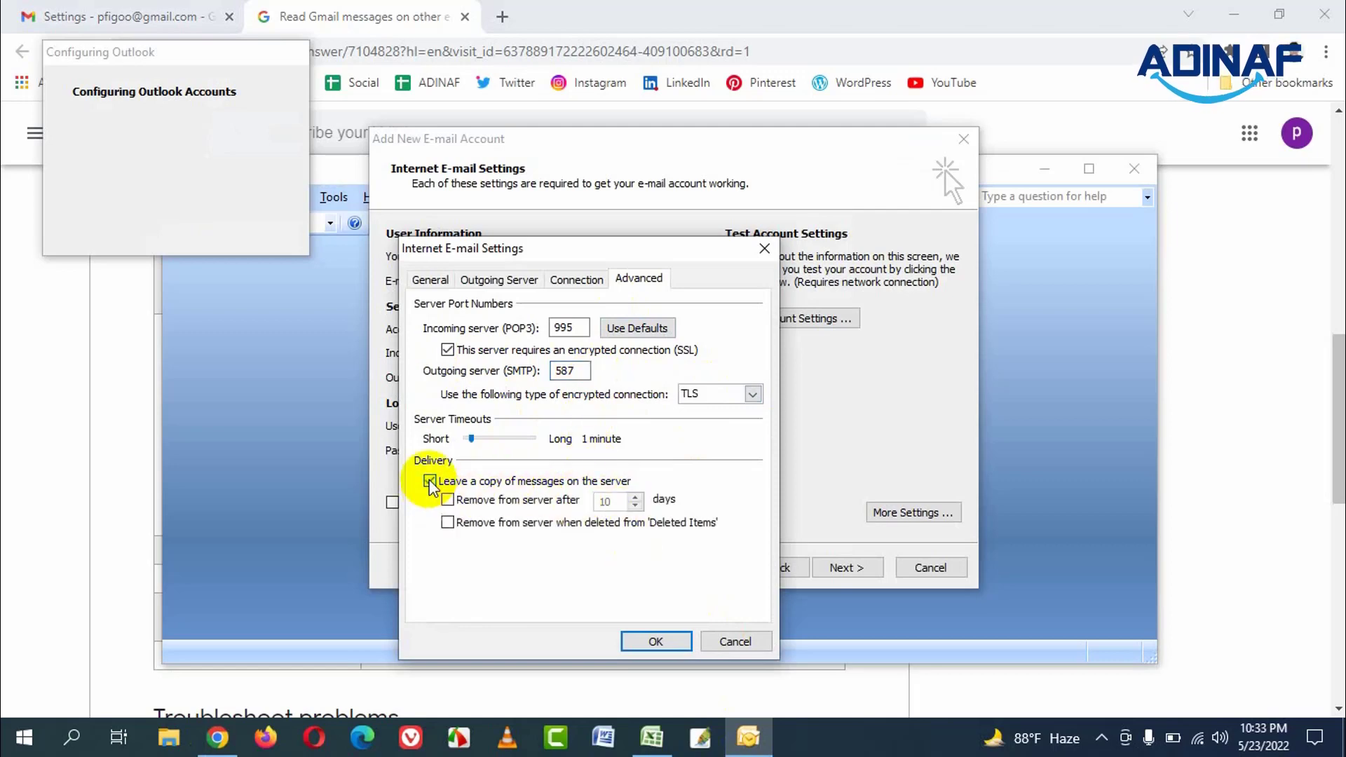
{"action": "left_click", "coordinate": [654, 639]}
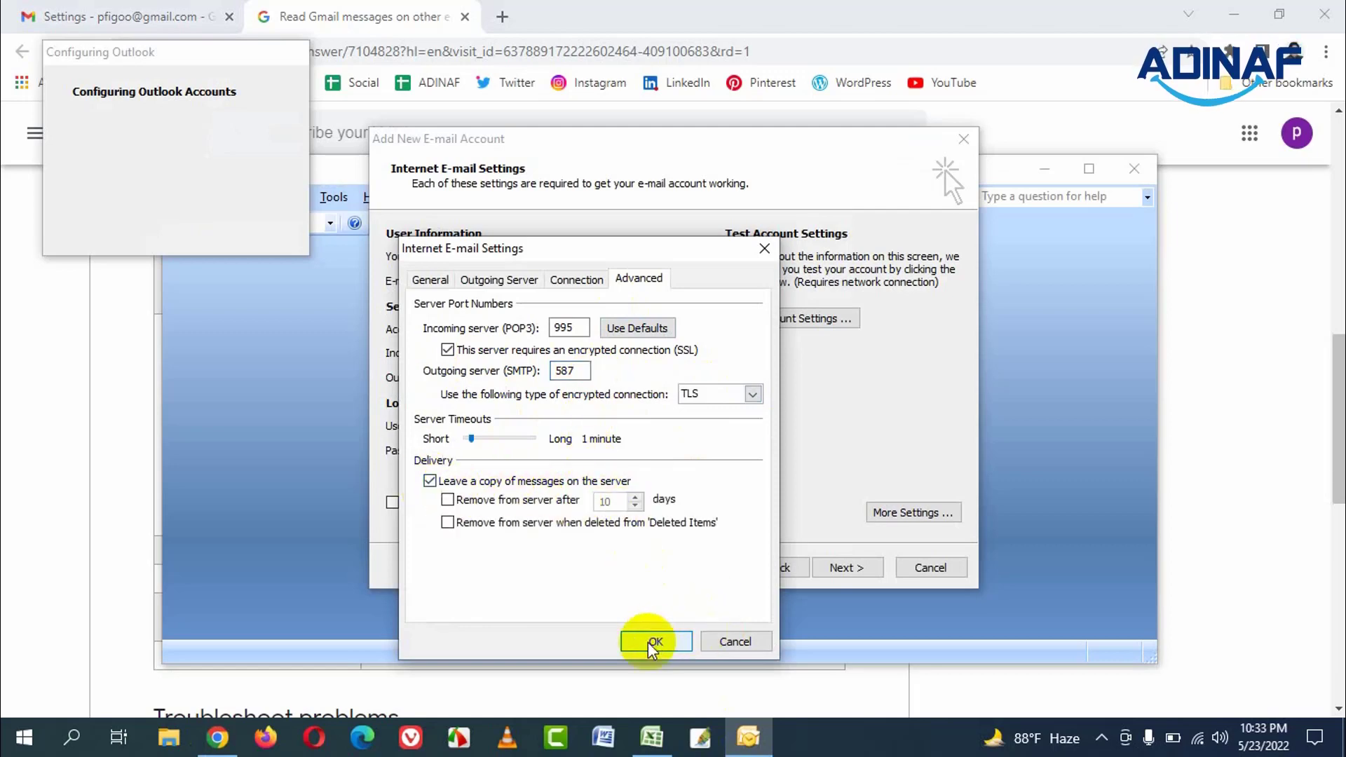
Run the account test, close the successful results, and advance to the Congratulations page
{"action": "left_click", "coordinate": [796, 316]}
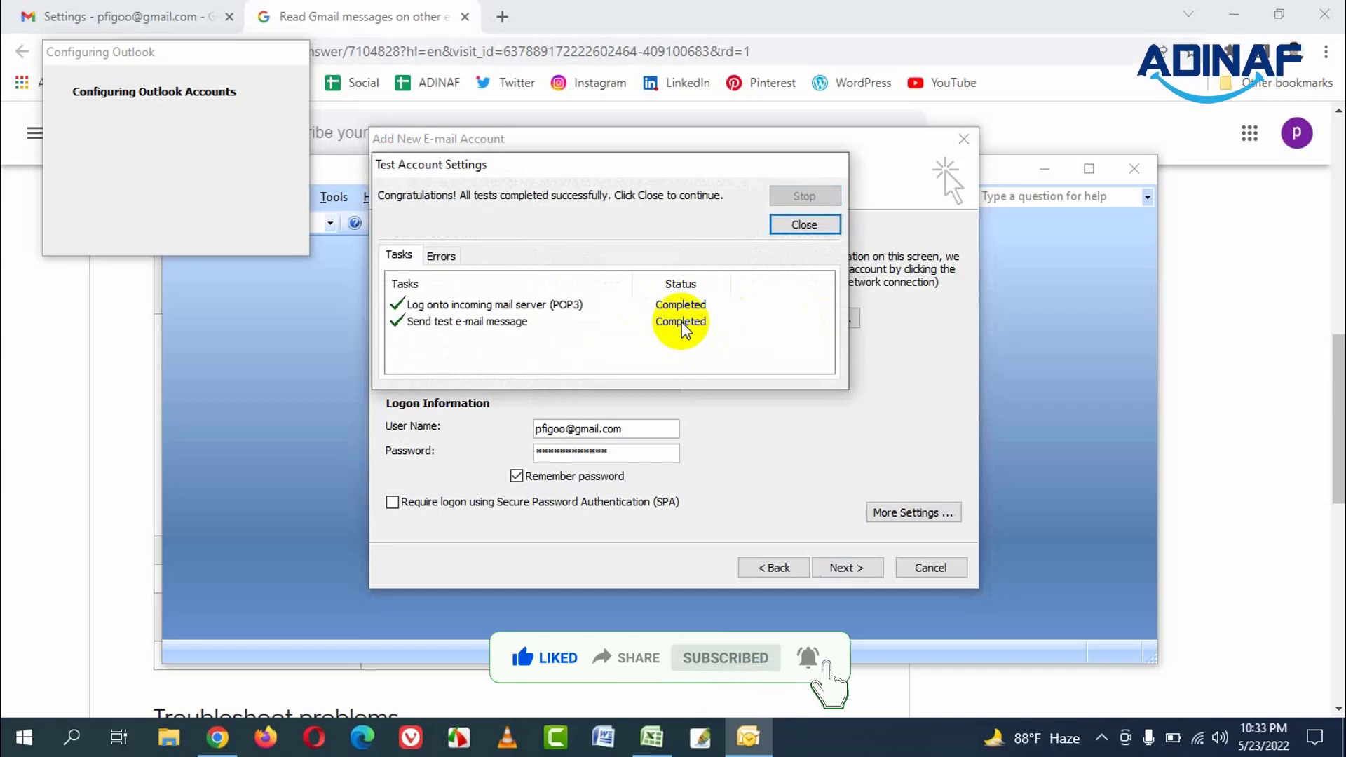
{"action": "left_click", "coordinate": [793, 226]}
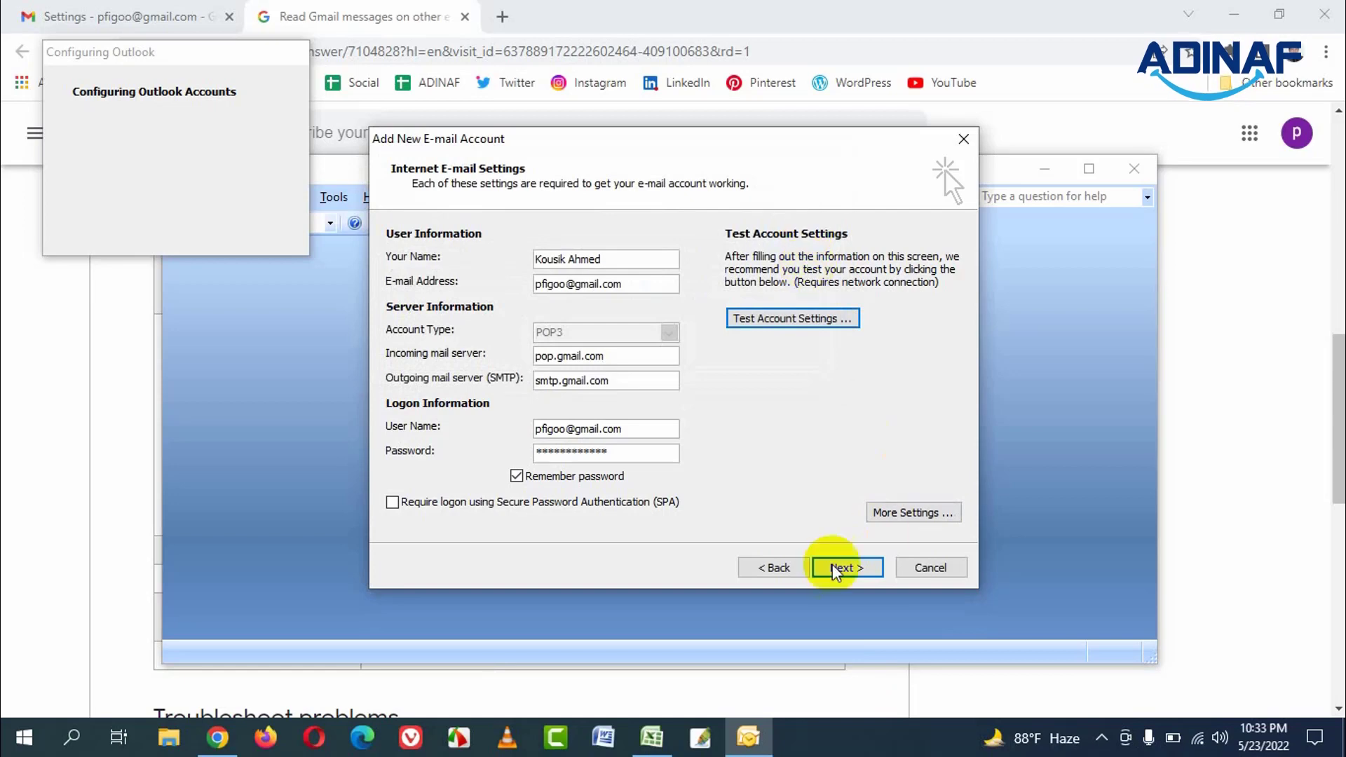
{"action": "left_click", "coordinate": [849, 567]}
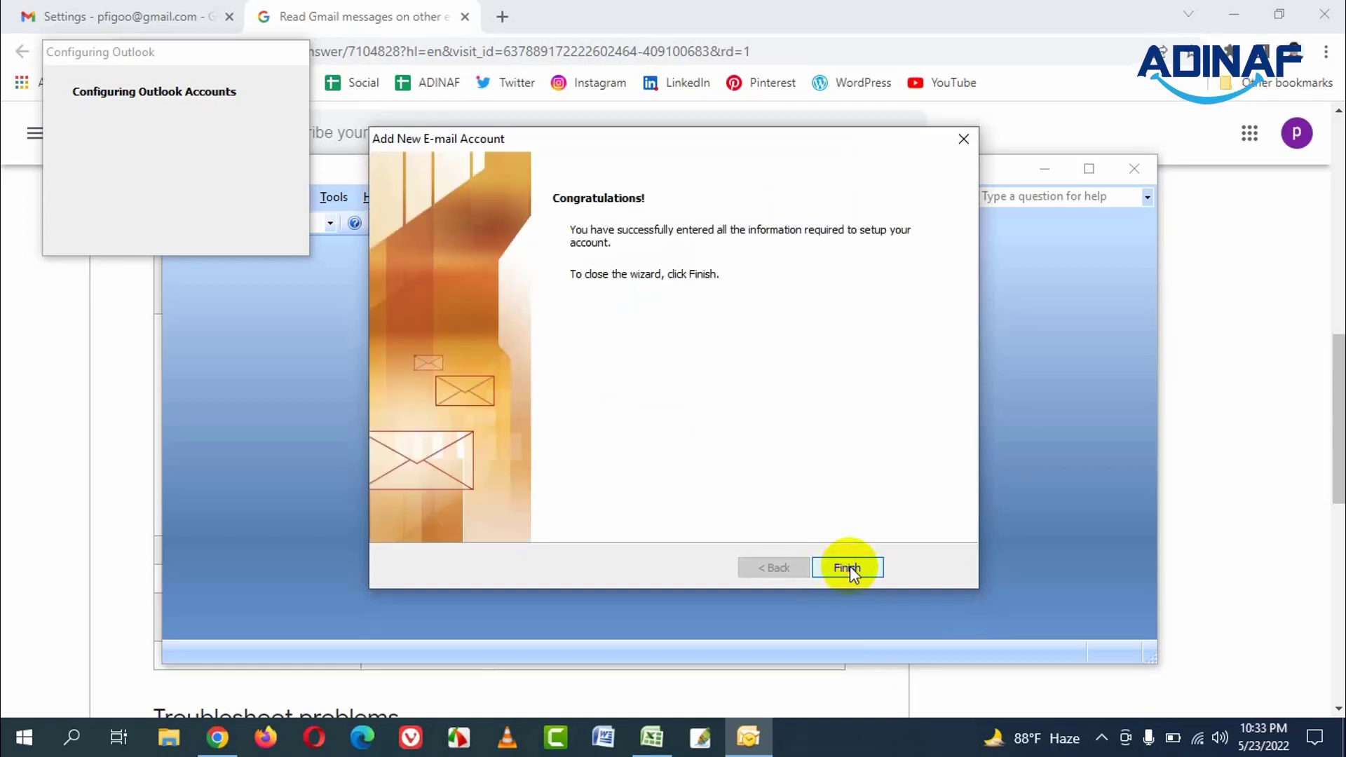
Finish the wizard, maximize Outlook, dismiss the junk e-mail notice, and open the Etoposide price inquiry
{"action": "left_click", "coordinate": [848, 568]}
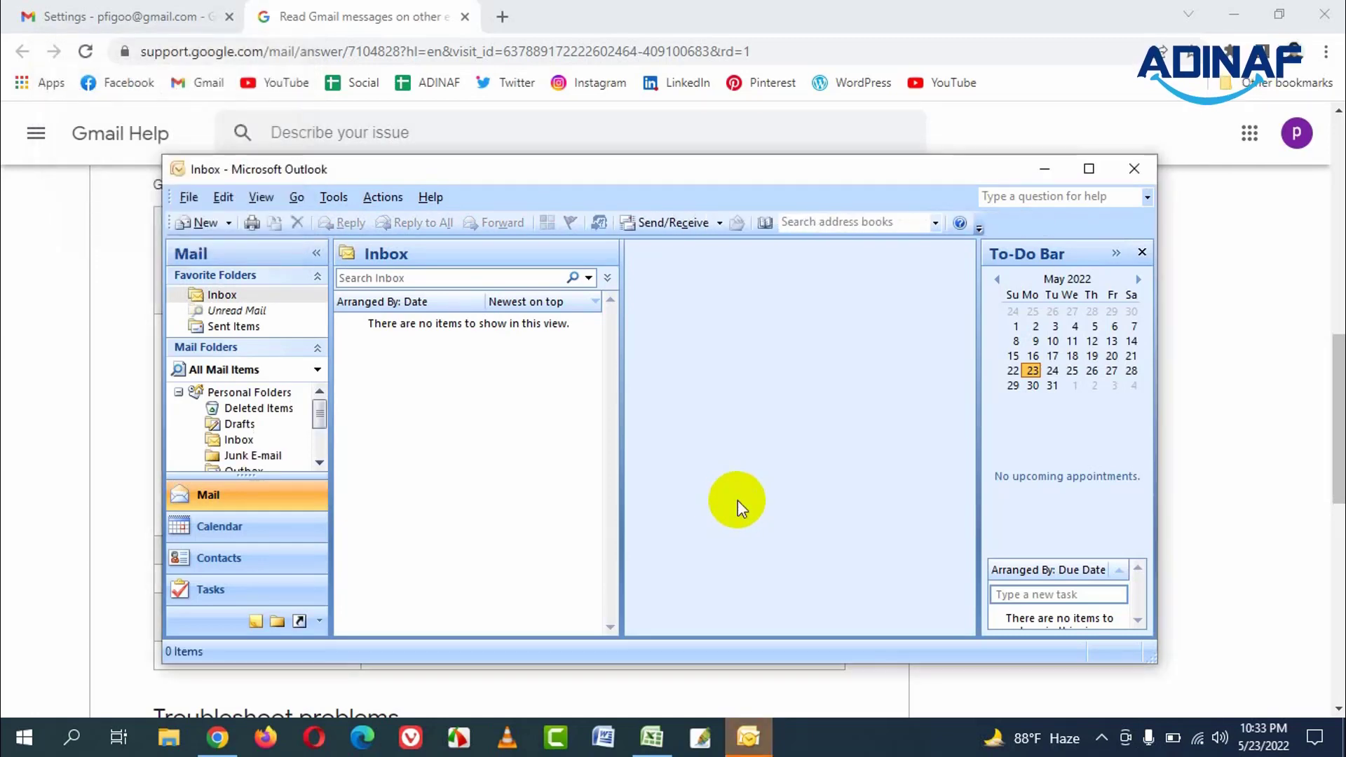
{"action": "left_click", "coordinate": [1088, 170]}
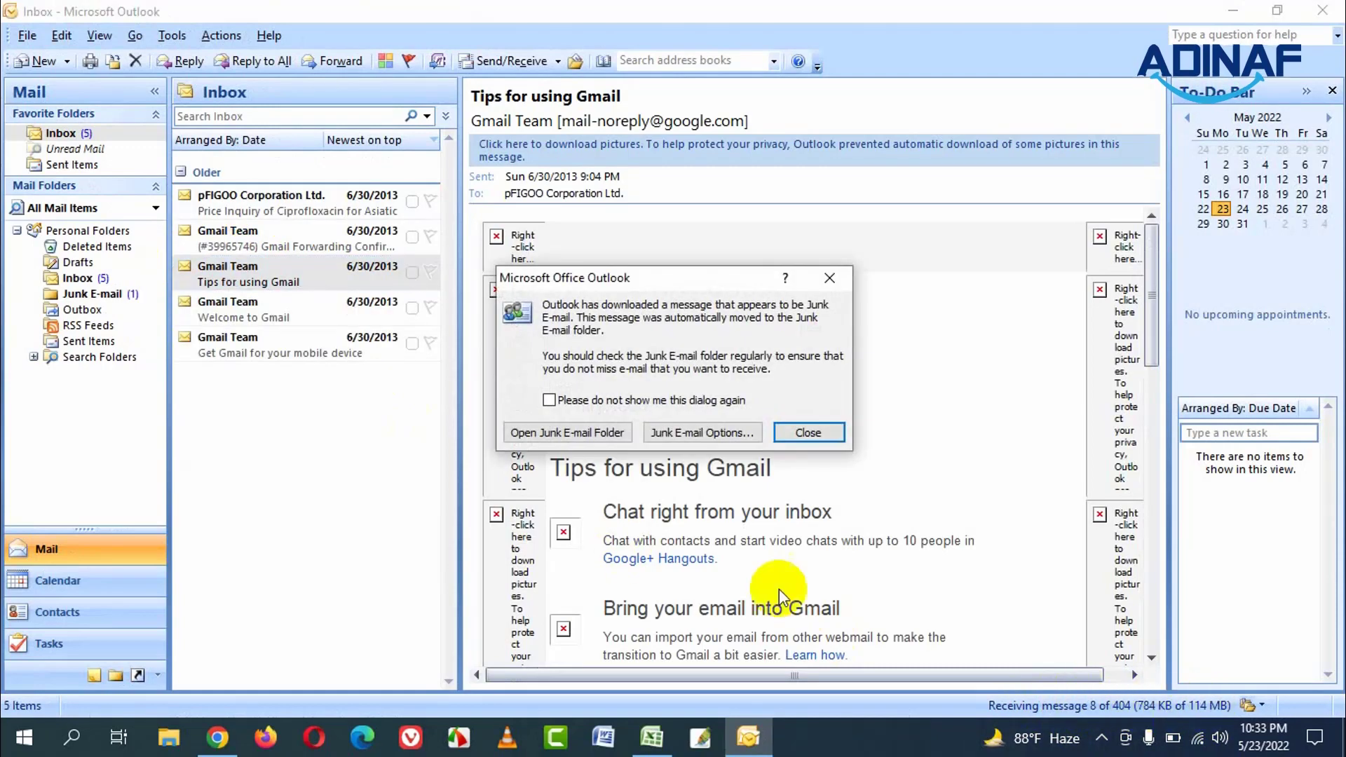
{"action": "left_click", "coordinate": [792, 433]}
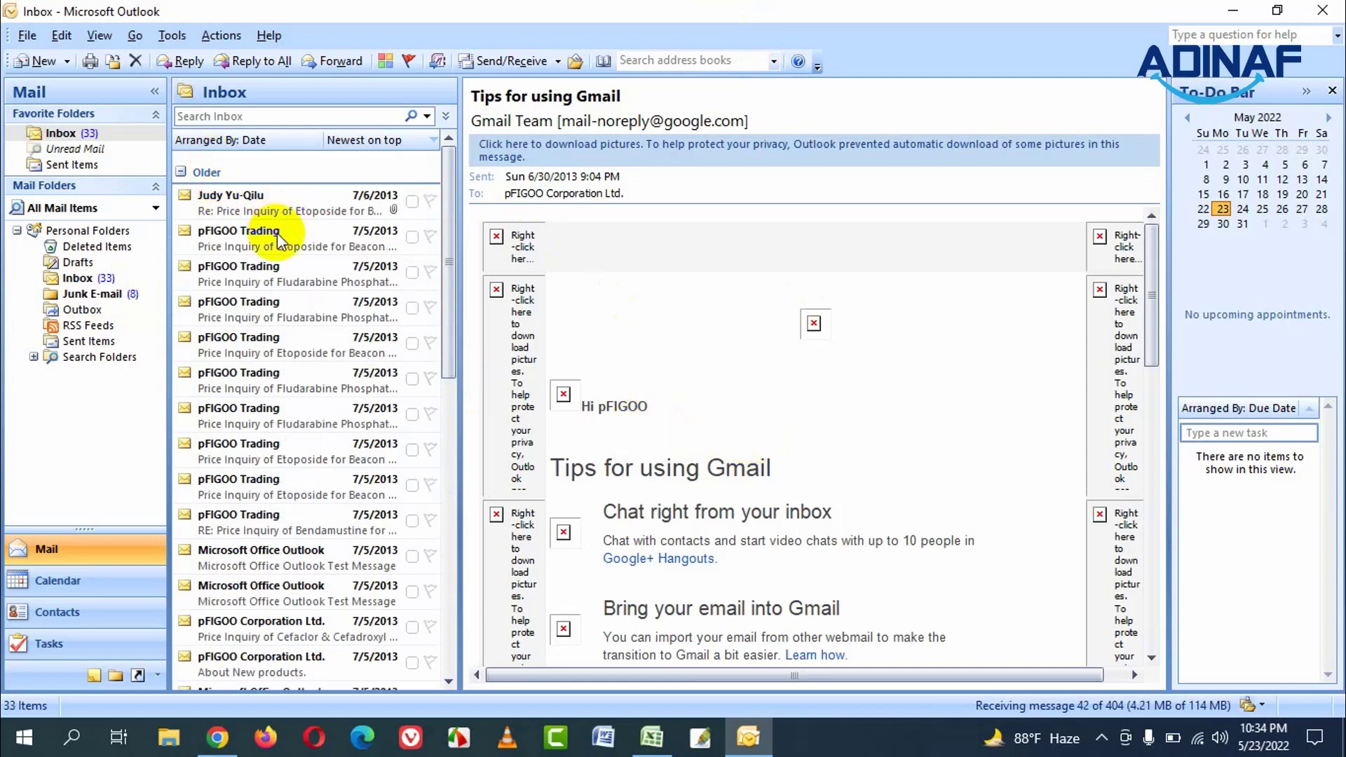
{"action": "left_click", "coordinate": [278, 239]}
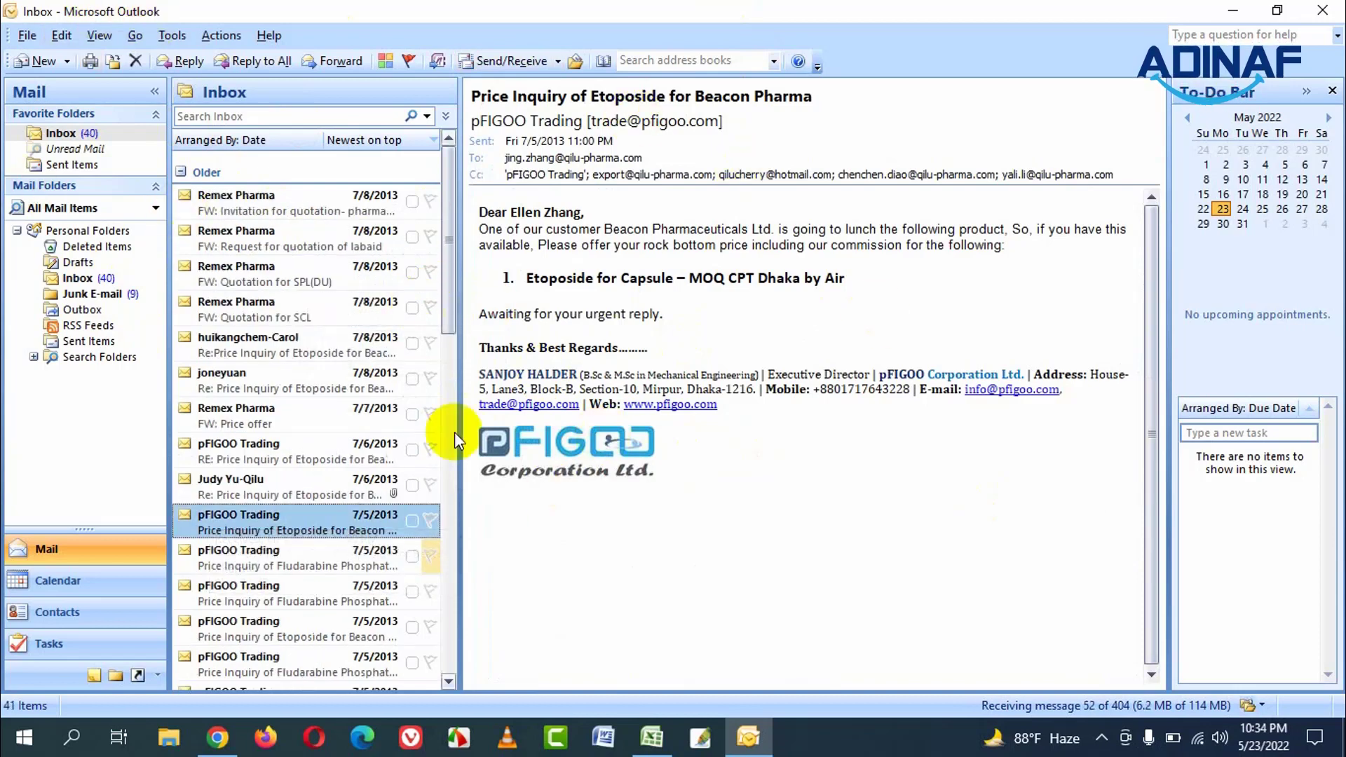
Discard the Untitled new message, then minimize Outlook and Chrome to reveal the desktop
{"action": "left_click", "coordinate": [29, 62]}
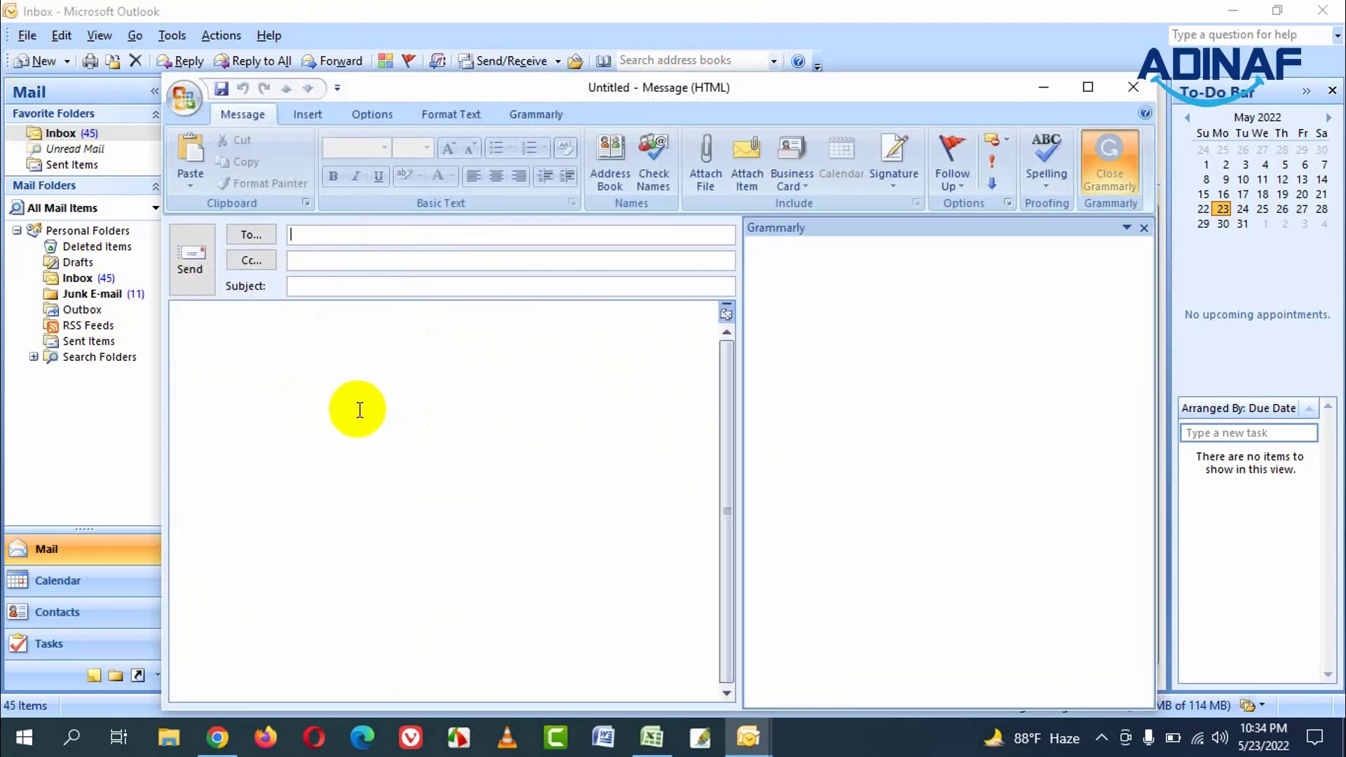
{"action": "left_click", "coordinate": [1136, 87]}
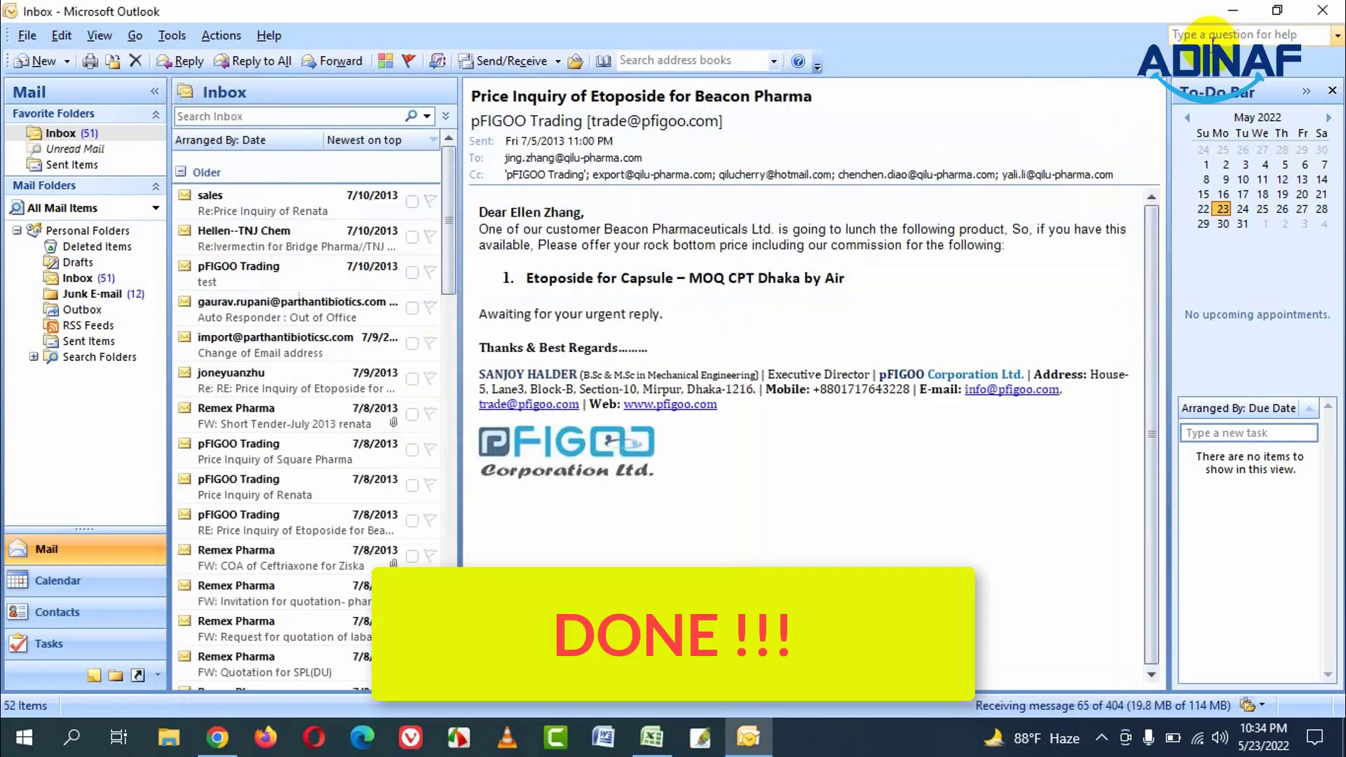
{"action": "left_click", "coordinate": [1234, 5]}
{"action": "left_click", "coordinate": [1233, 5]}
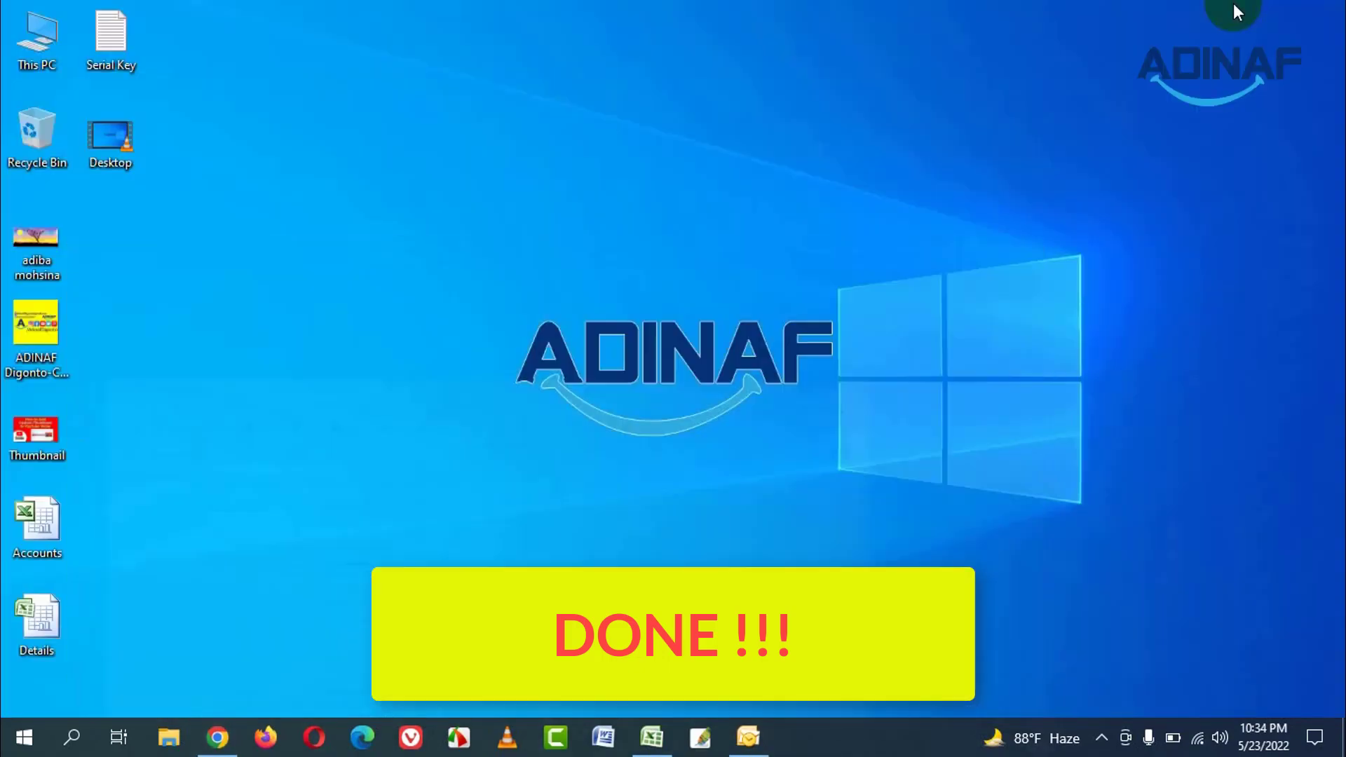